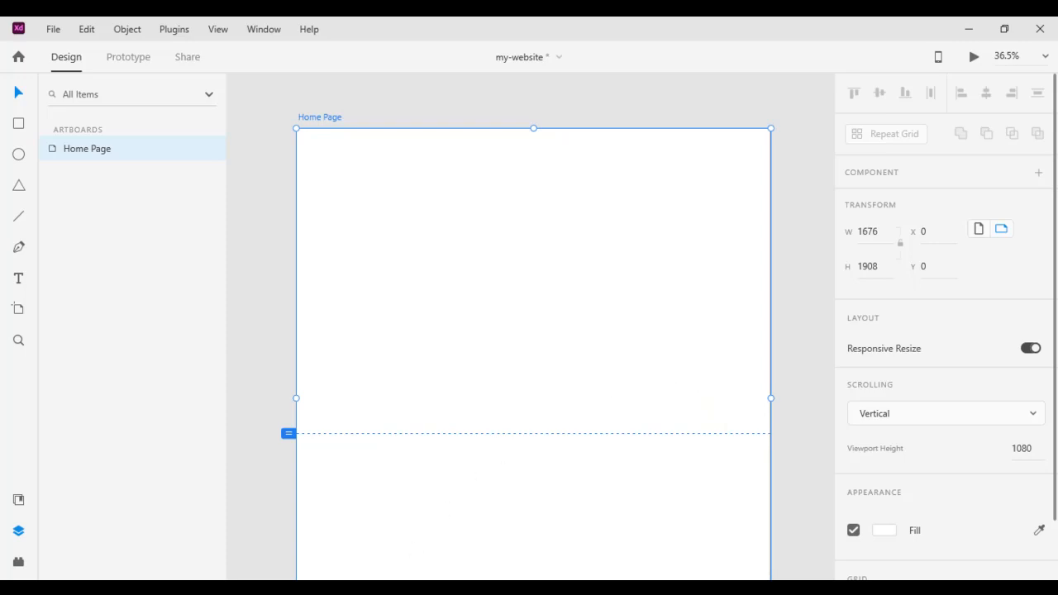
Bring up the my-website document with its blank 1676 × 1908 vertically scrolling Home Page artboard
click(356, 588)
mouse_move(380, 217)
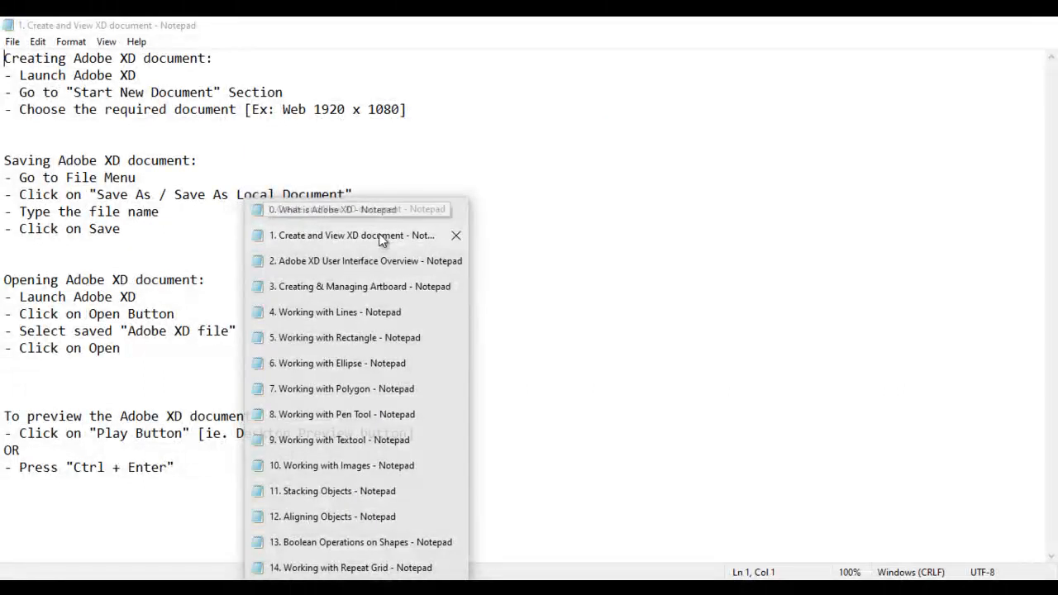
mouse_move(377, 266)
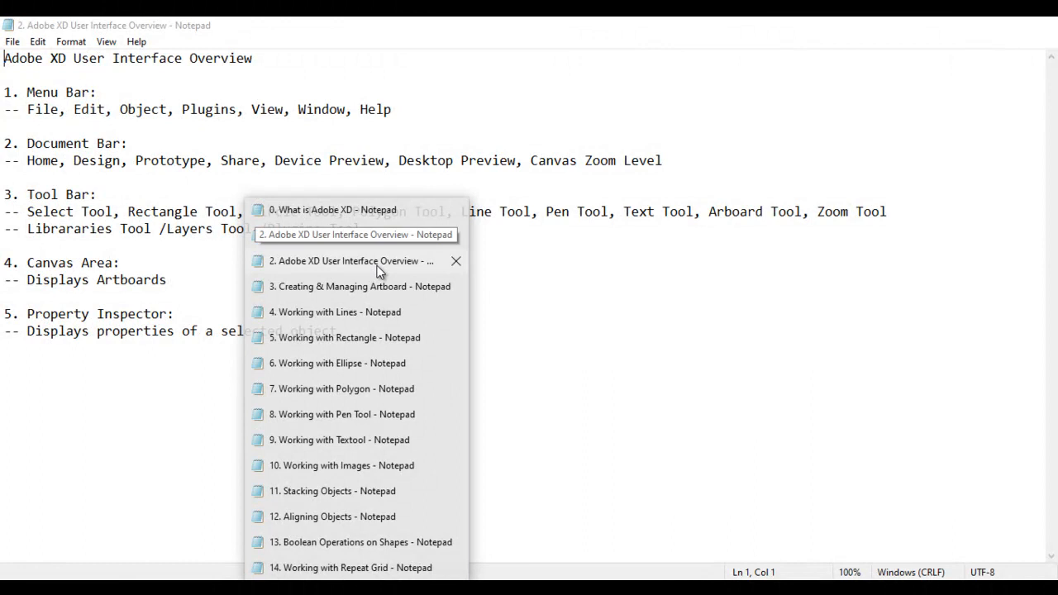
mouse_move(373, 290)
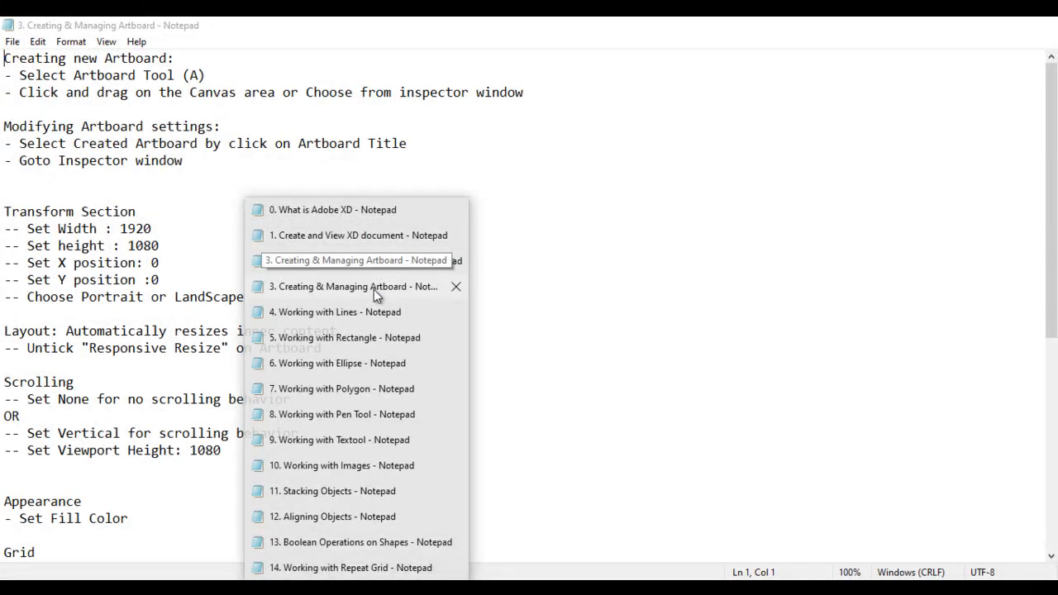
mouse_move(371, 314)
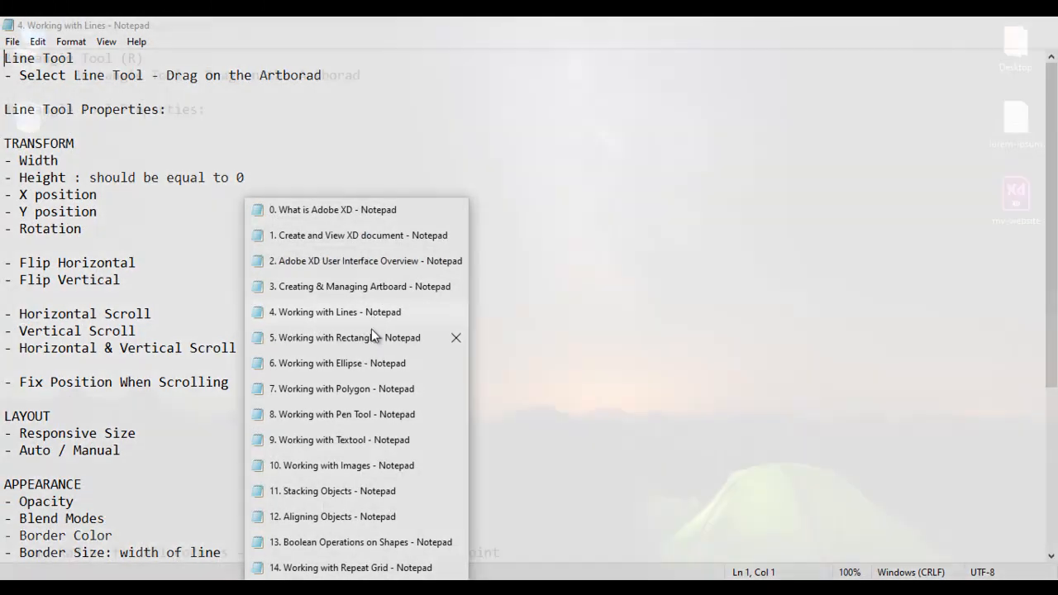
mouse_move(374, 341)
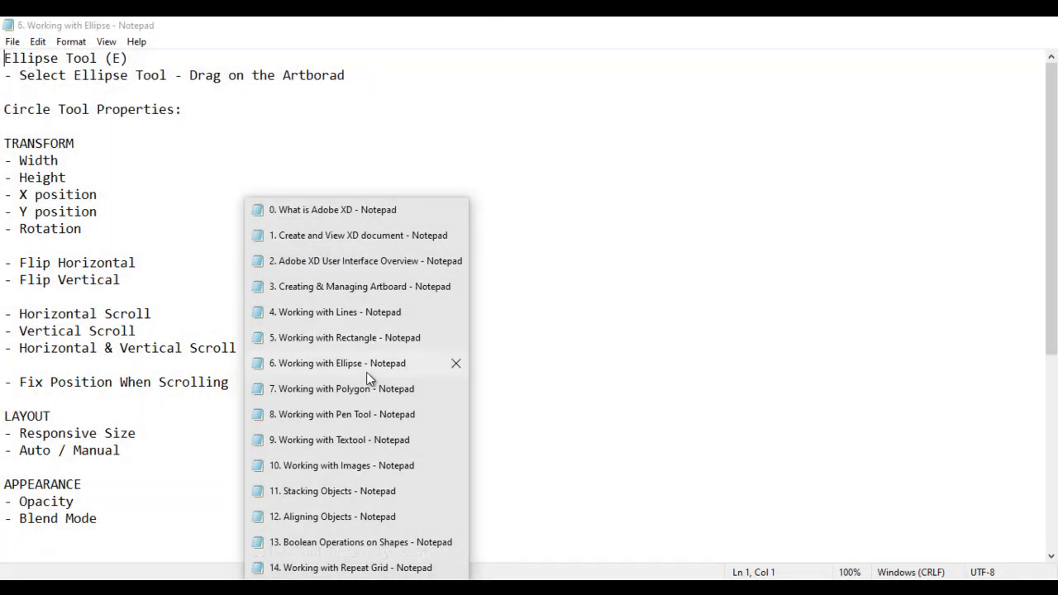
mouse_move(364, 394)
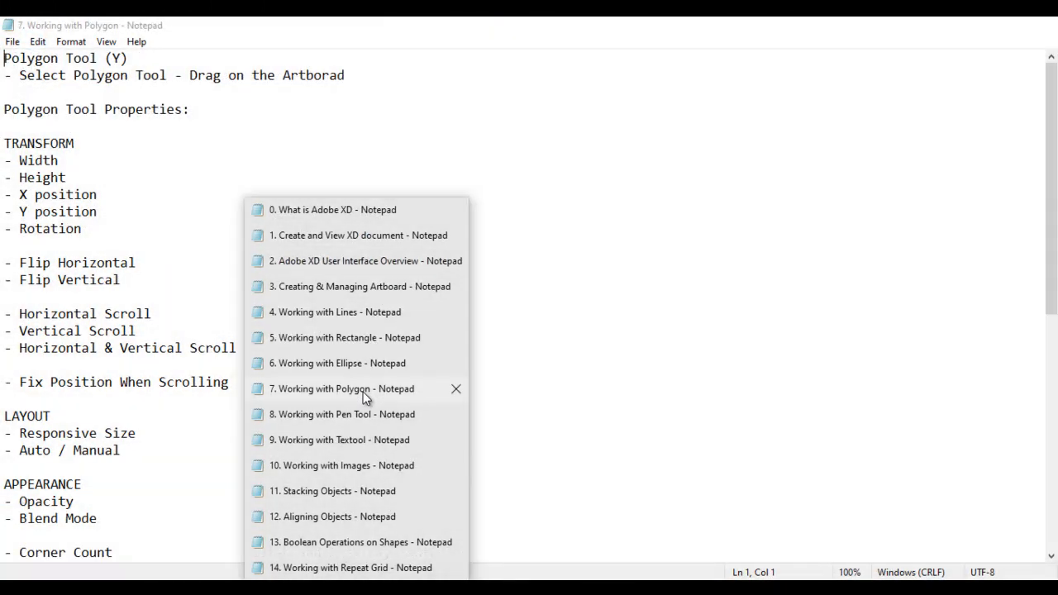
mouse_move(360, 413)
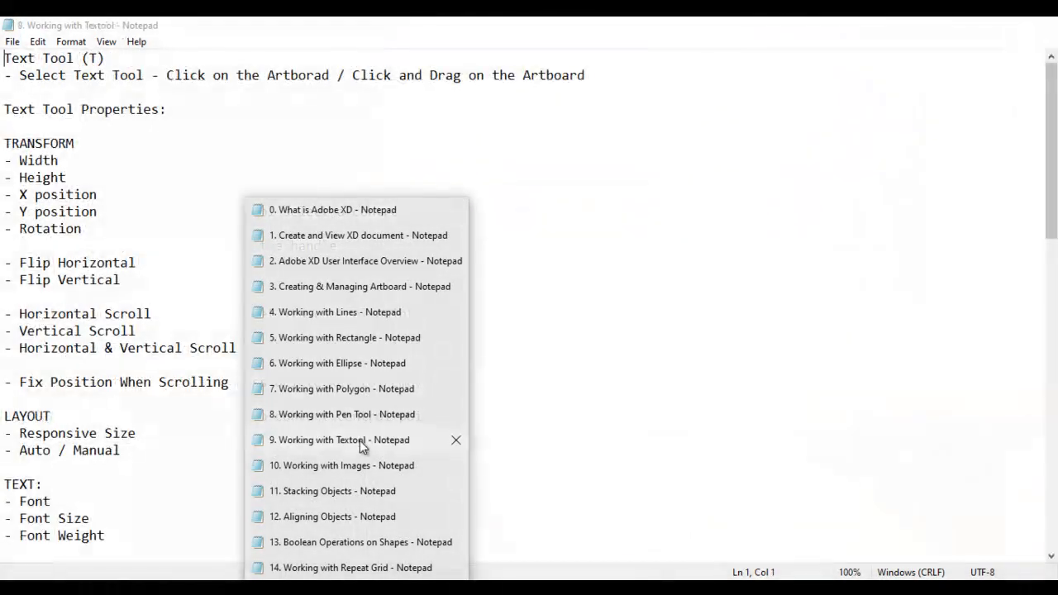
mouse_move(356, 465)
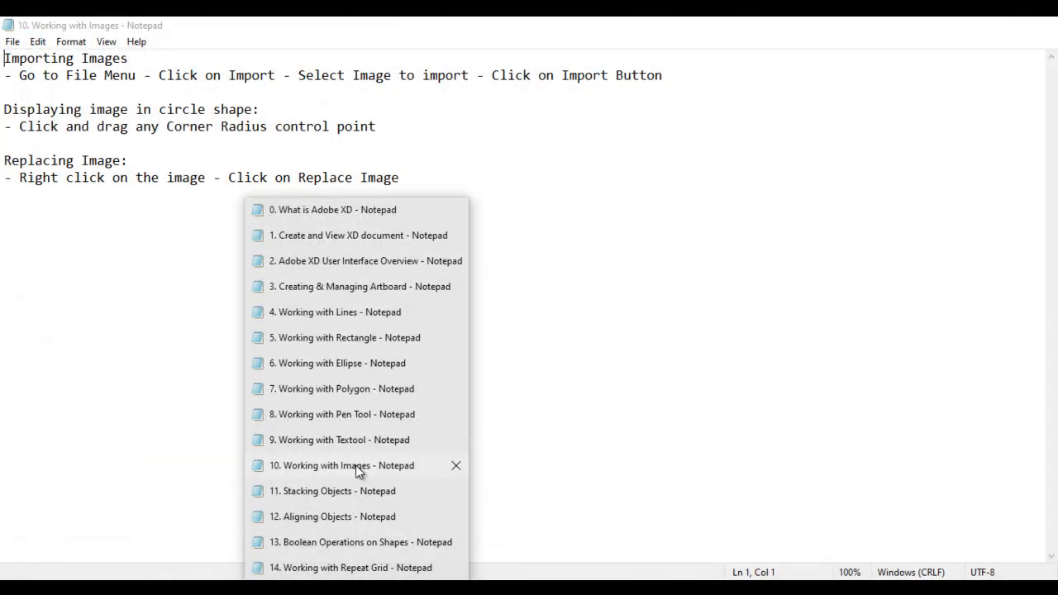
mouse_move(354, 492)
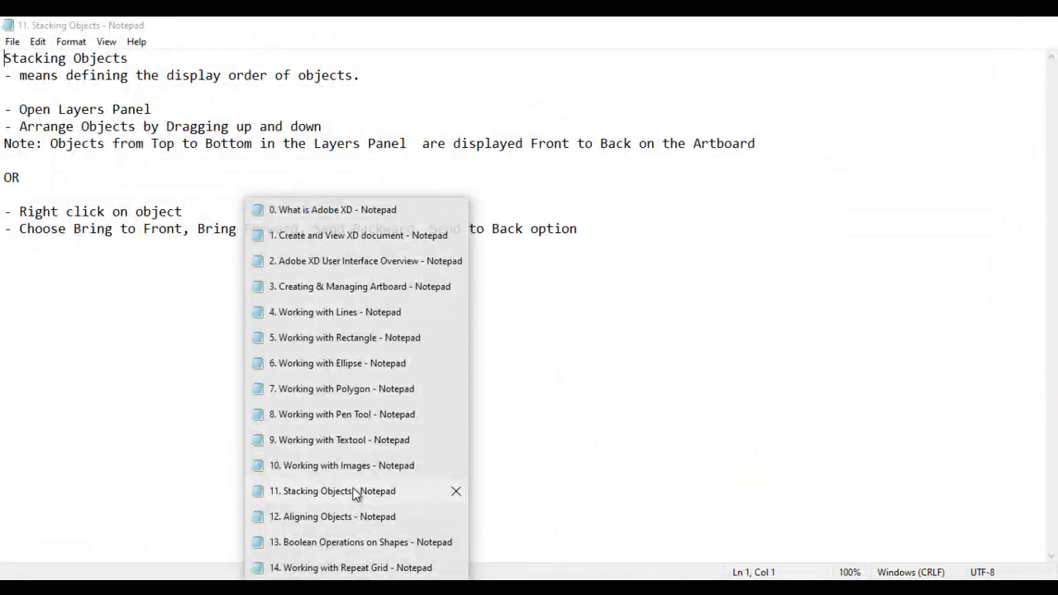
mouse_move(354, 520)
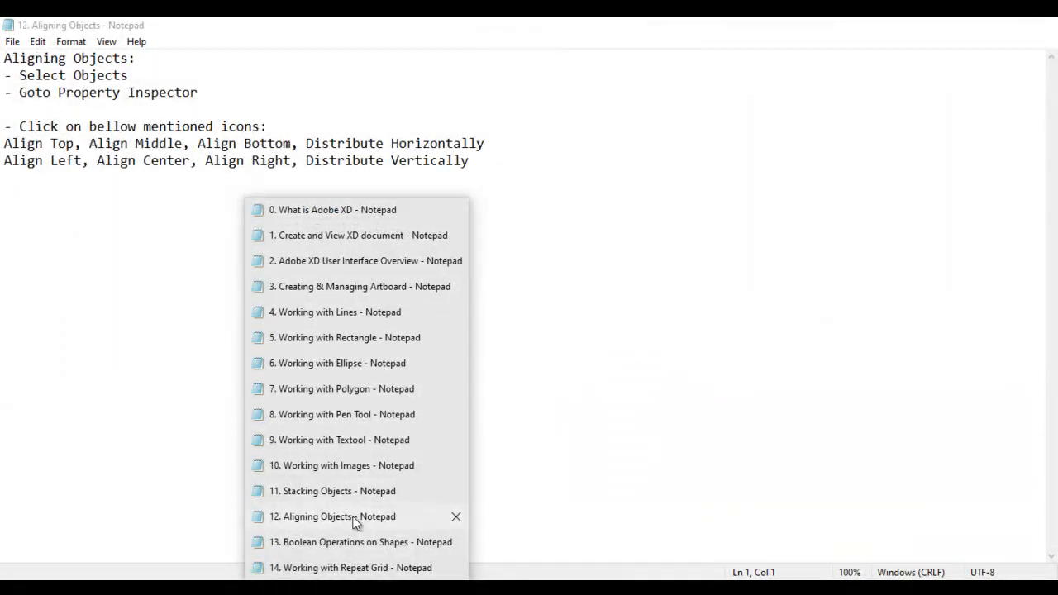
mouse_move(365, 547)
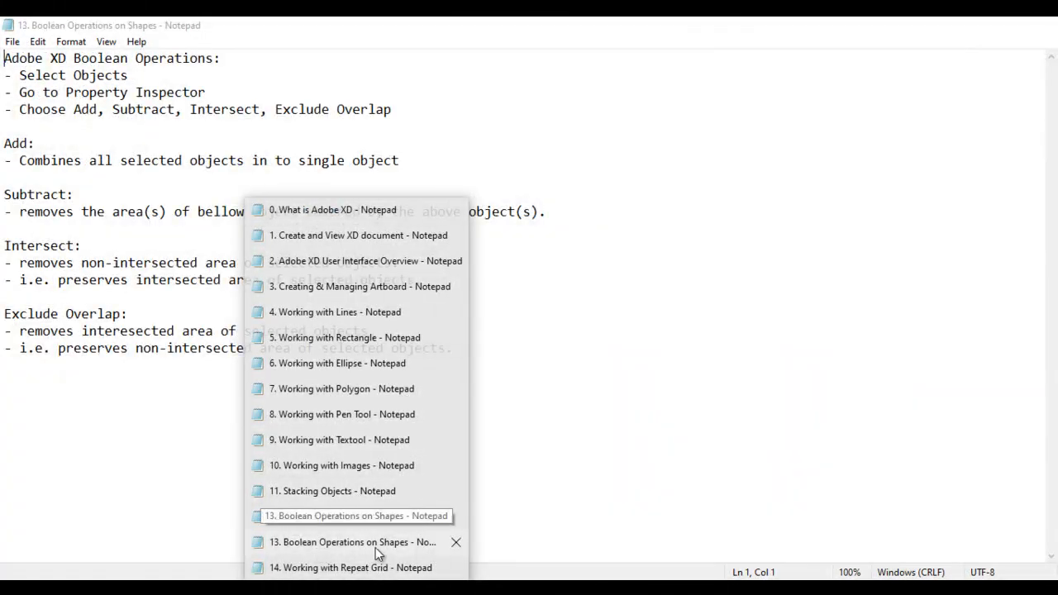
click(376, 568)
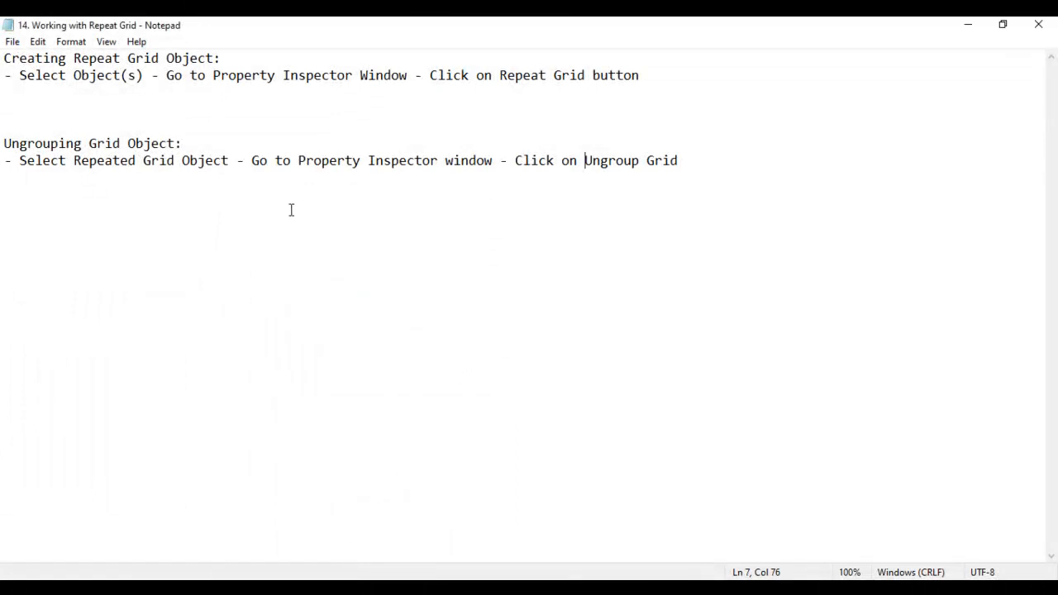
drag(76, 56, 156, 56)
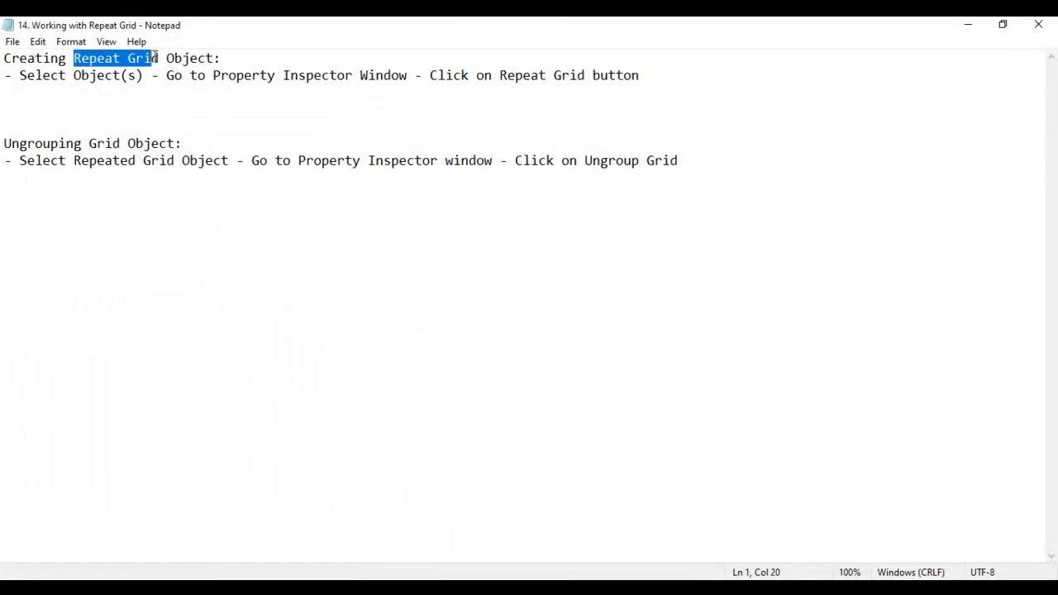
drag(124, 143, 5, 143)
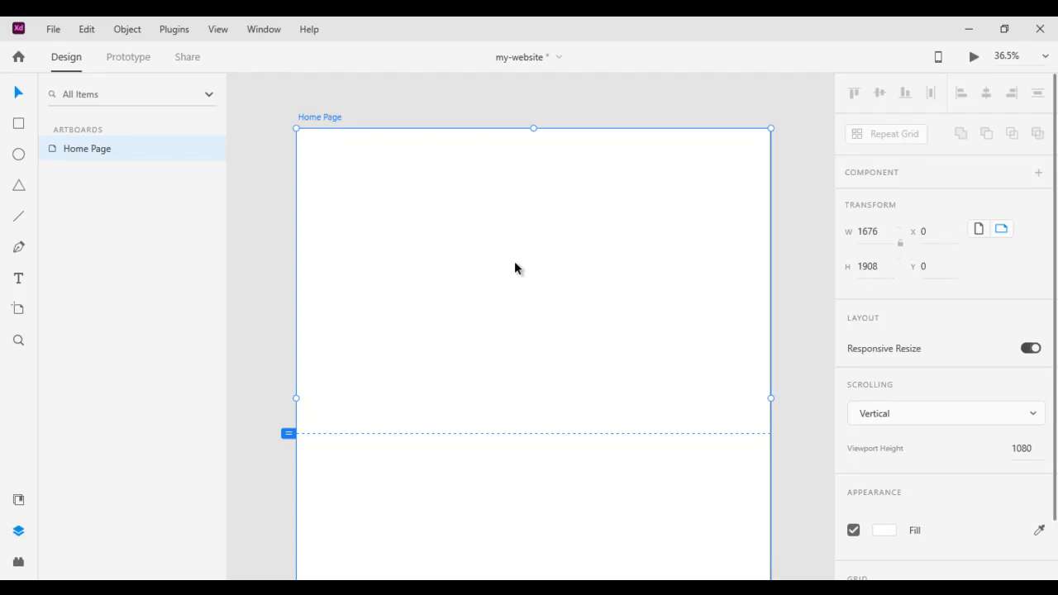
Draw a 268 × 241 rectangle at 132, 184 and convert it into Repeat Grid 1
click(19, 125)
mouse_move(334, 180)
mouse_down()
mouse_move(361, 223)
mouse_move(410, 248)
mouse_up()
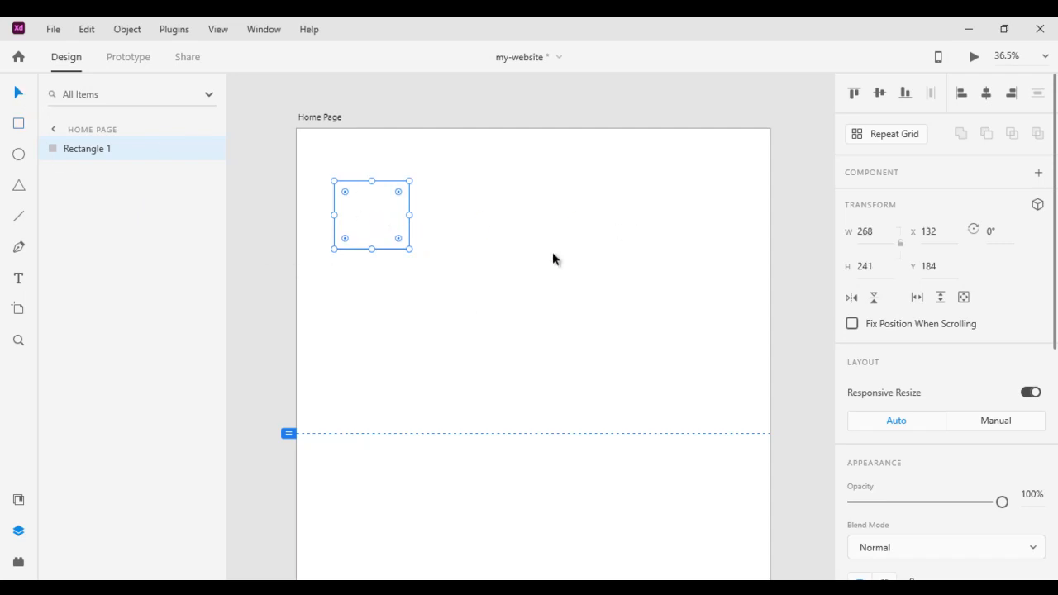
click(900, 135)
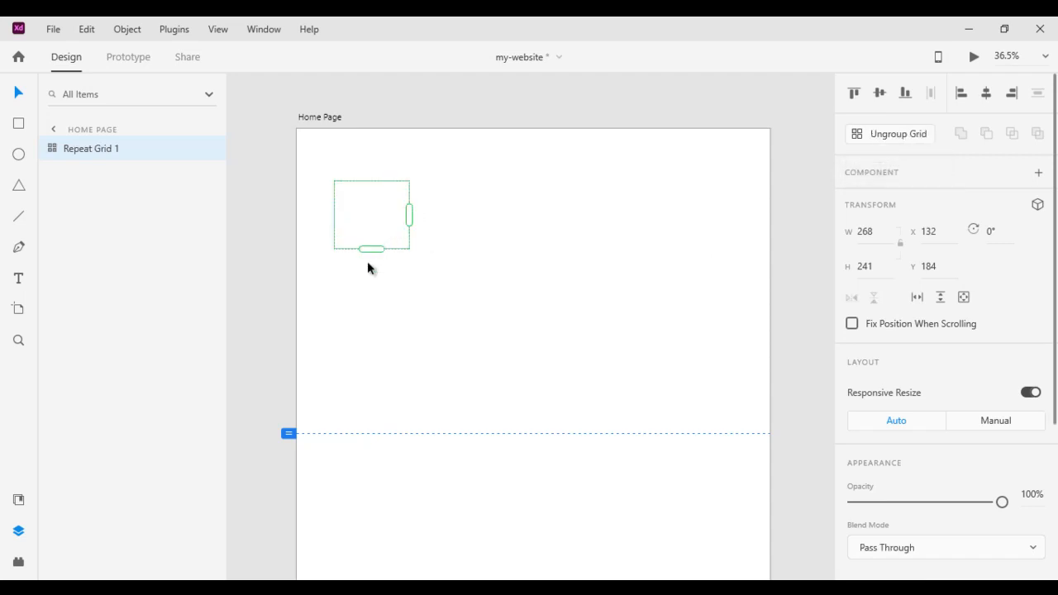
Stretch Repeat Grid 1 to 4 columns by 3 rows (1453 × 770) and widen the column and row gaps
drag(410, 212, 656, 216)
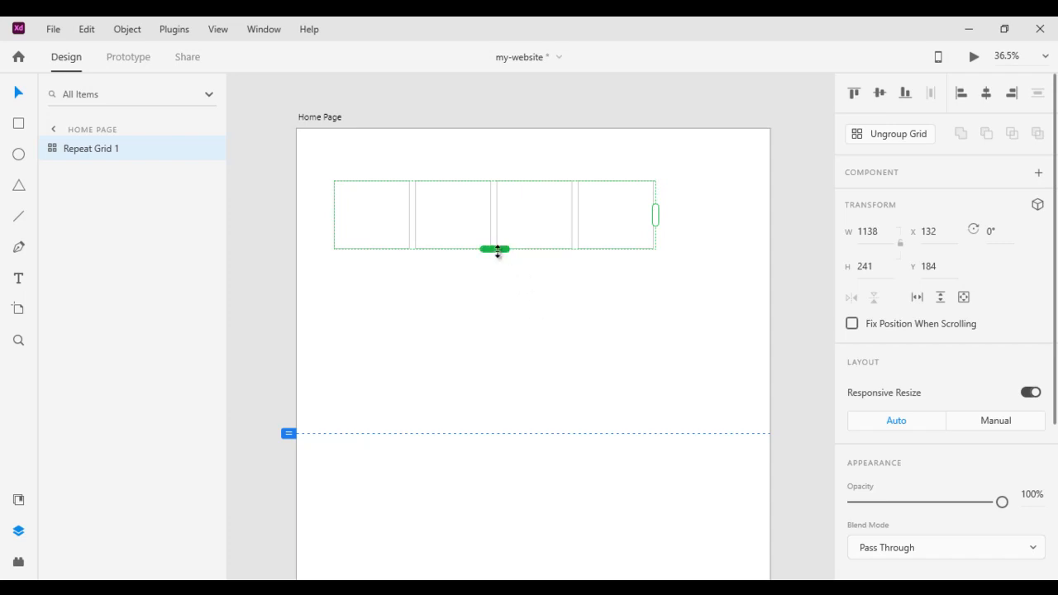
drag(500, 250, 502, 402)
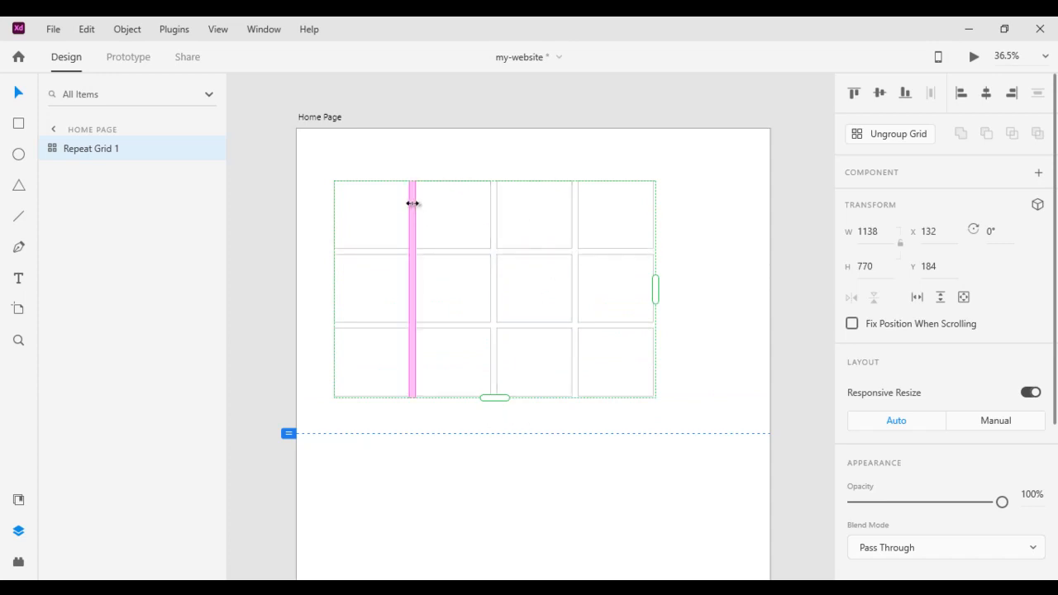
drag(412, 203, 439, 207)
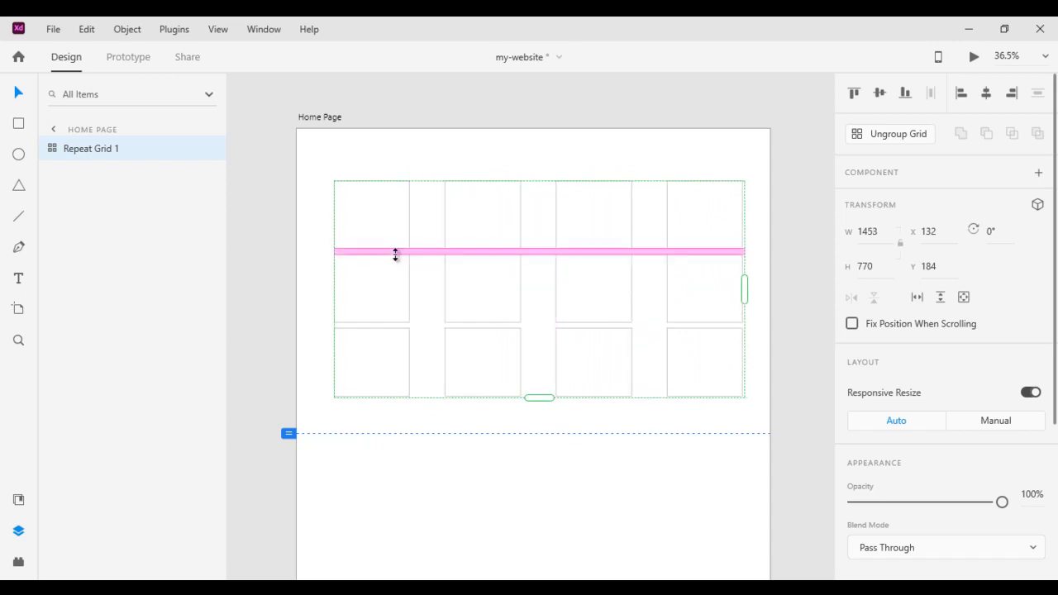
drag(394, 250, 396, 287)
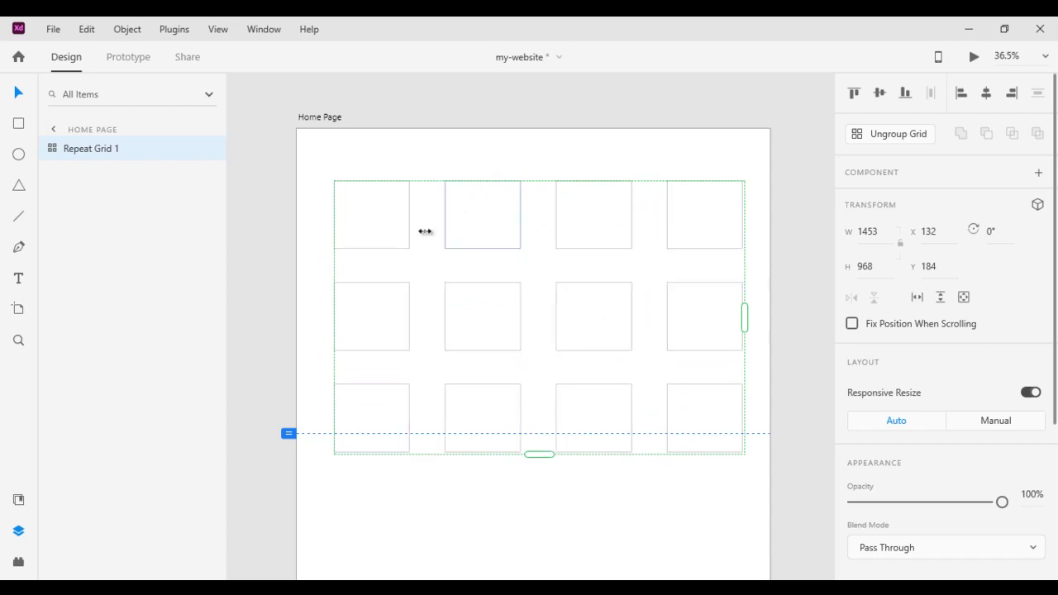
Ungroup the grid into separate rectangles and fill the top-left square red
click(894, 141)
click(521, 519)
click(397, 248)
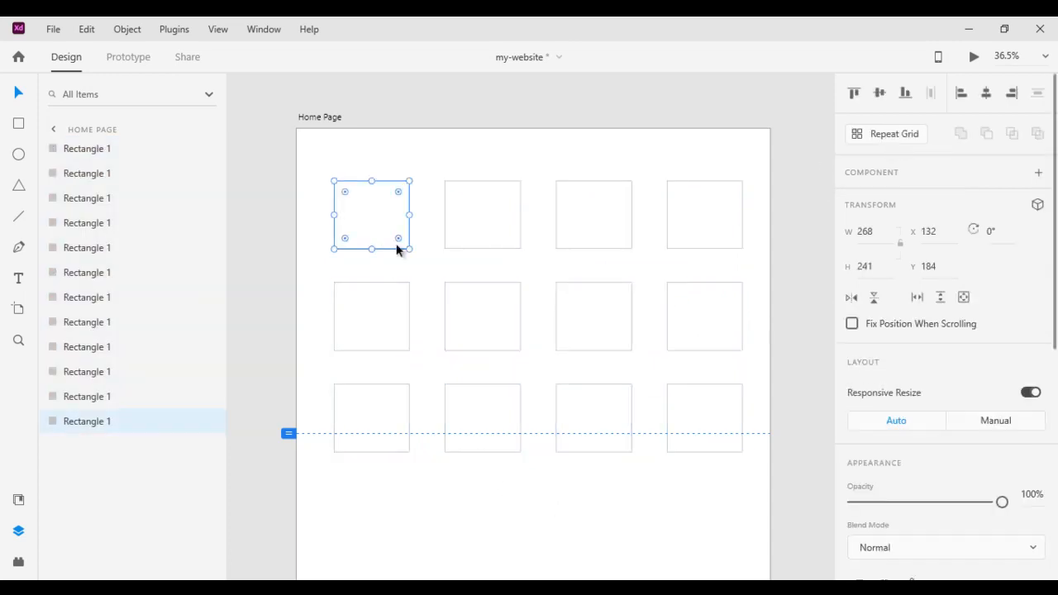
click(489, 228)
click(611, 220)
click(693, 230)
click(389, 229)
click(382, 307)
click(487, 315)
click(609, 322)
click(390, 239)
scroll(862, 441, down, 5)
click(884, 400)
drag(785, 395, 808, 285)
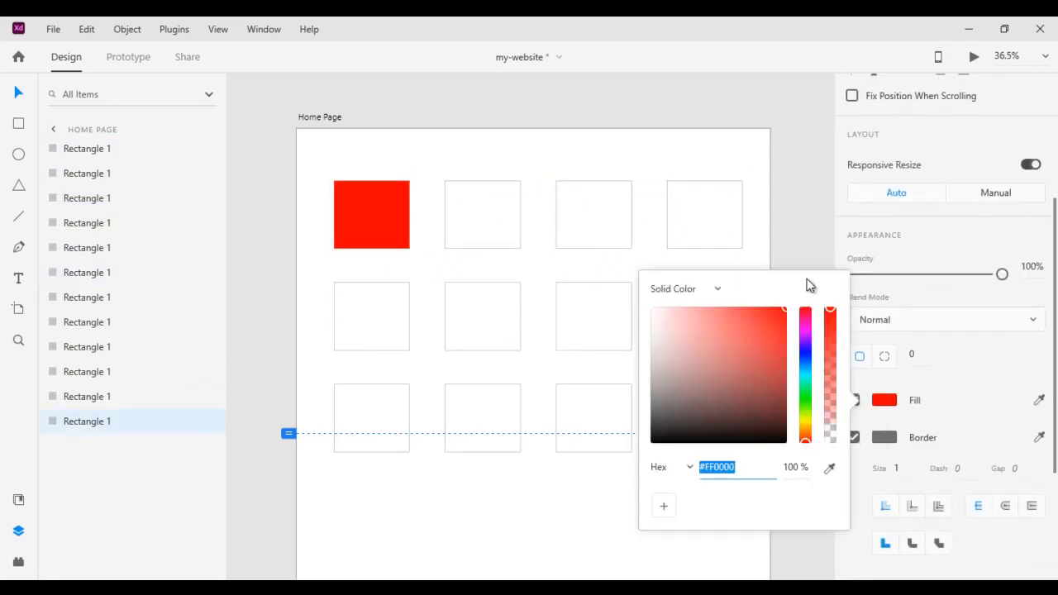
Fill the second top-row square a saturated green
click(472, 223)
click(472, 224)
click(885, 400)
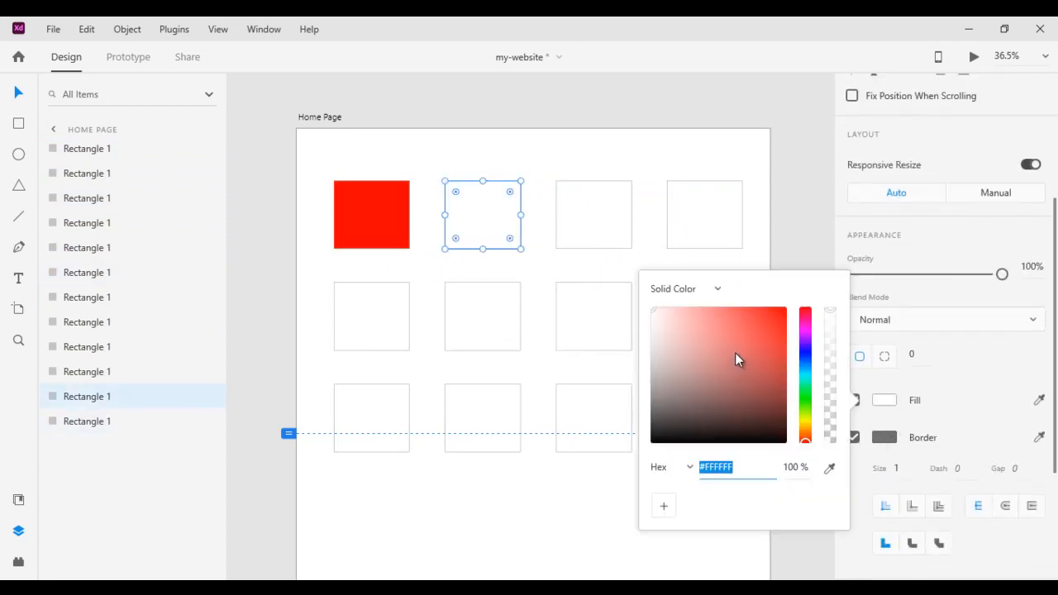
click(805, 395)
drag(746, 346, 795, 293)
Fill the third top-row square a saturated blue
click(610, 225)
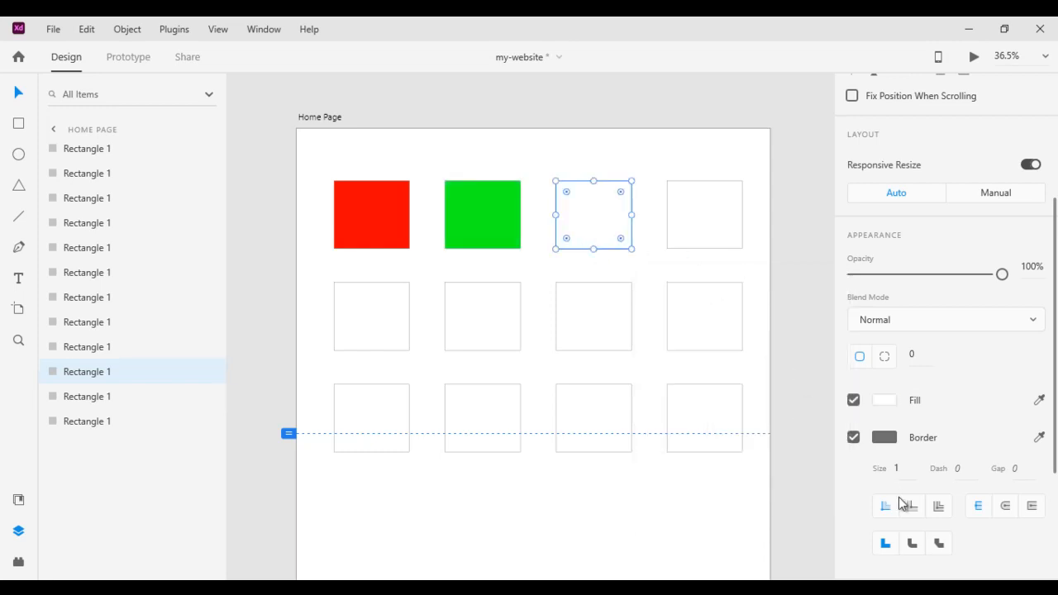
click(884, 400)
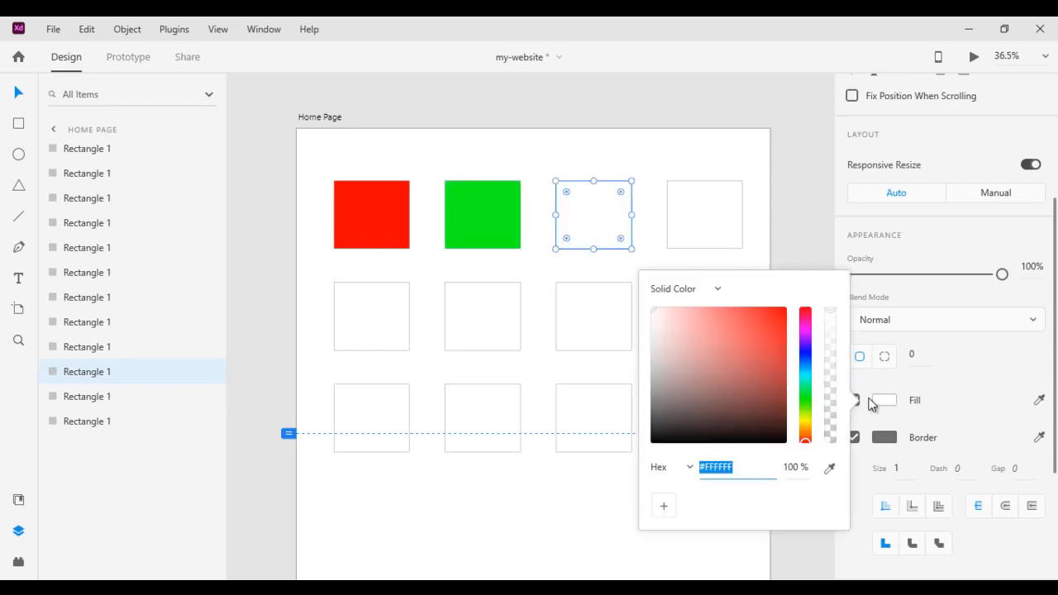
click(804, 357)
drag(727, 326, 801, 297)
Fill the fourth top-row square cyan (#00FFD4), then select all twelve squares
click(705, 238)
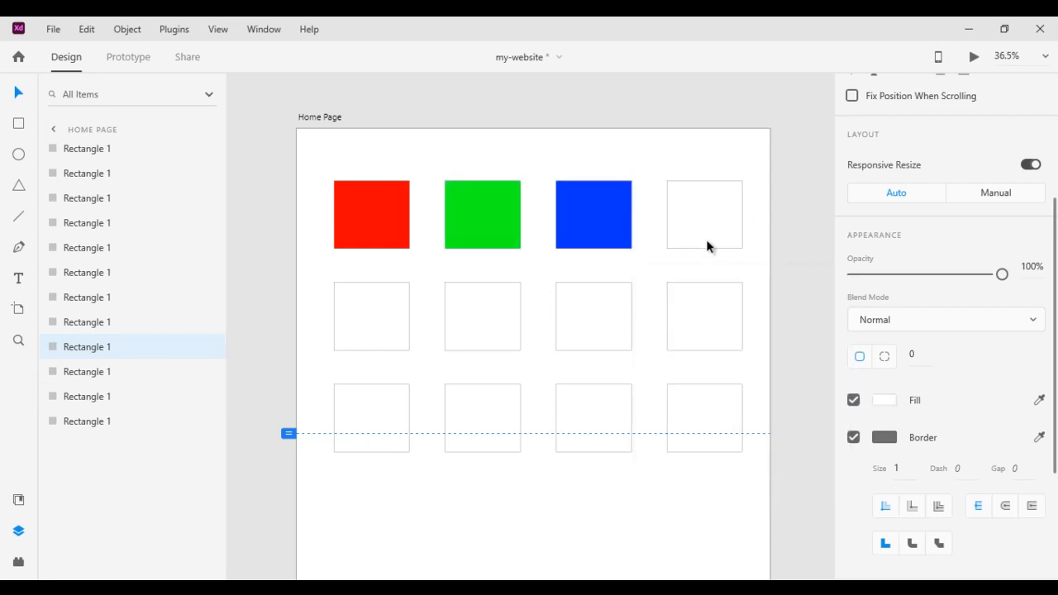
click(884, 400)
click(805, 393)
mouse_move(773, 322)
mouse_down()
mouse_move(765, 328)
mouse_move(786, 307)
mouse_up()
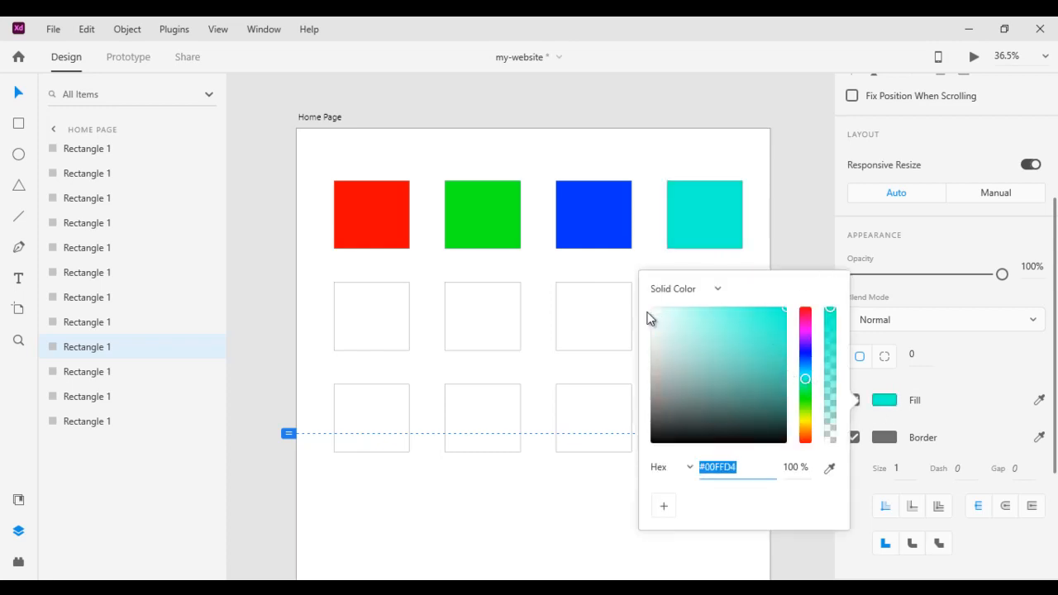
click(524, 266)
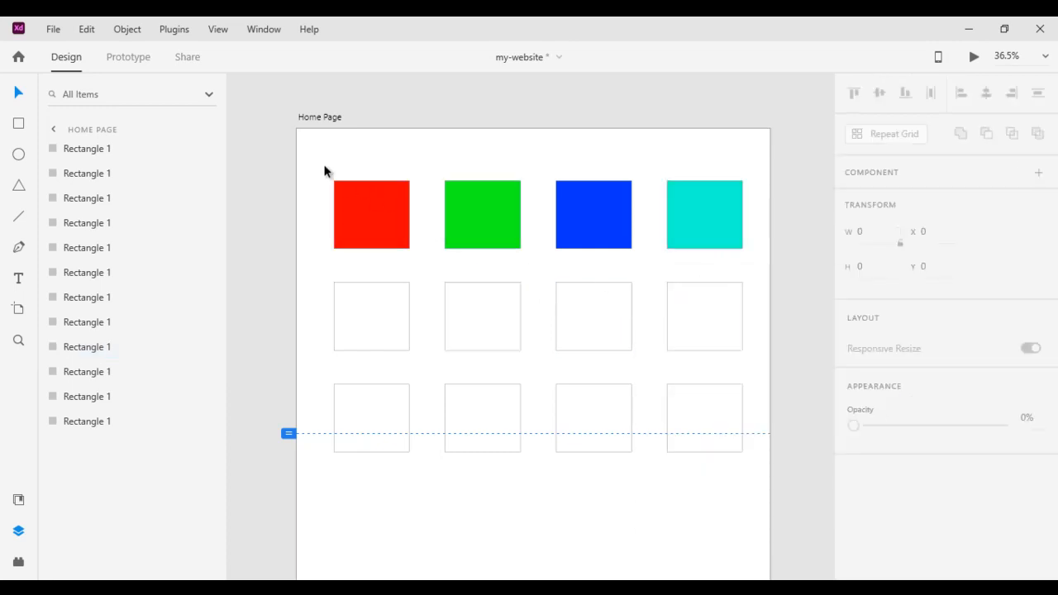
drag(326, 170, 744, 474)
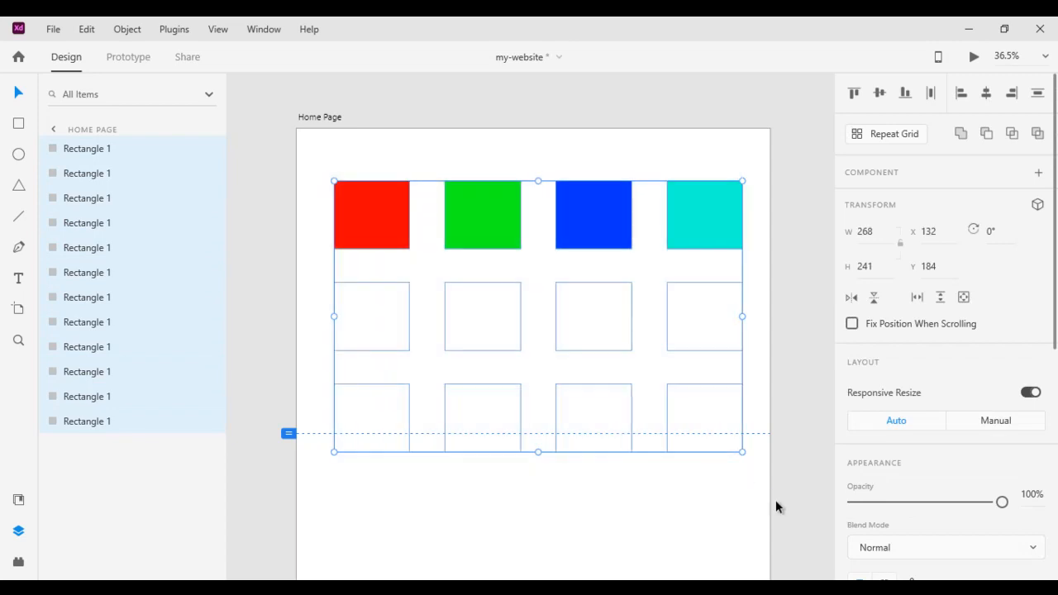
Delete the twelve squares and draw one tall card rectangle in their place
key(Delete)
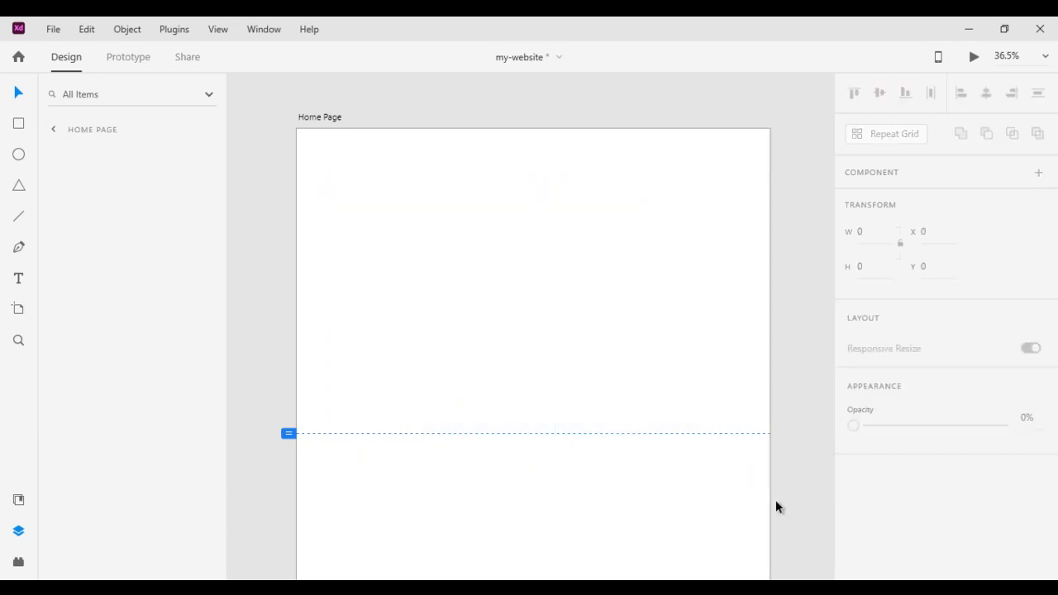
click(19, 124)
drag(340, 194, 472, 370)
drag(428, 281, 428, 274)
key(ctrl+z)
Draw a circle overlapping the top edge of the card
key(e)
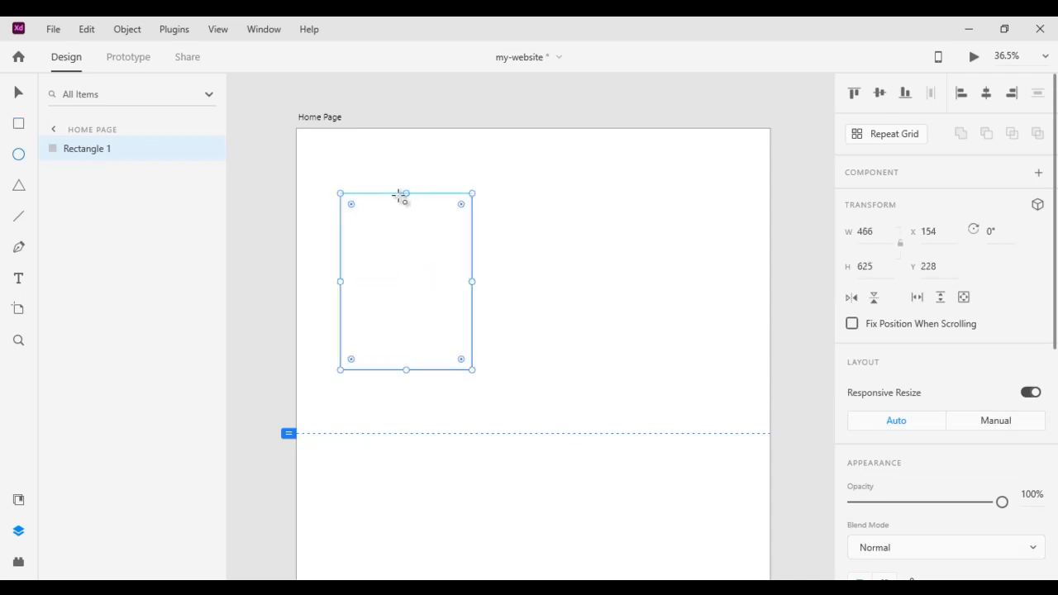
drag(373, 170, 444, 239)
click(20, 94)
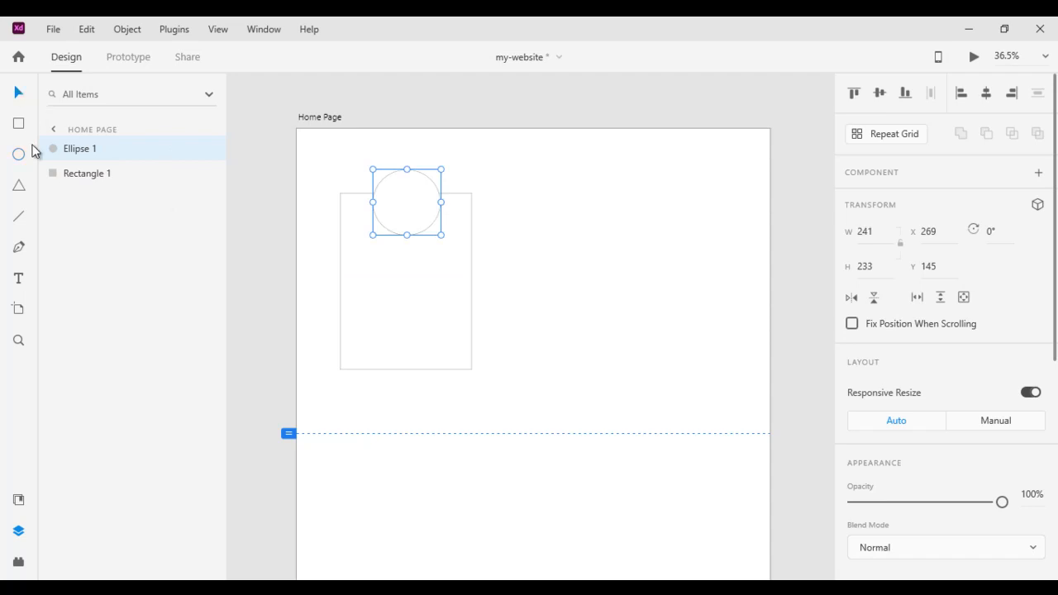
Start an Arial 34 title line below the circle reading 'Dummy Tex'
click(21, 279)
click(353, 259)
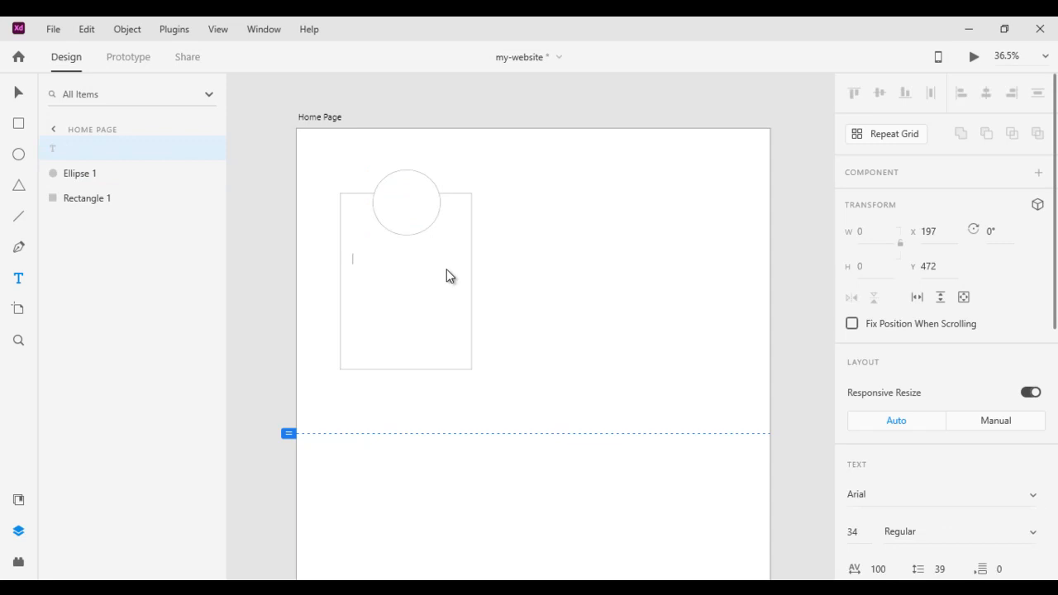
text(Dummy Text)
Complete the title as 'Dummy Text' and centre it under the circle
click(18, 93)
drag(385, 264, 409, 257)
Add a 415-wide fixed-width paragraph box of filler letters below the title
click(19, 279)
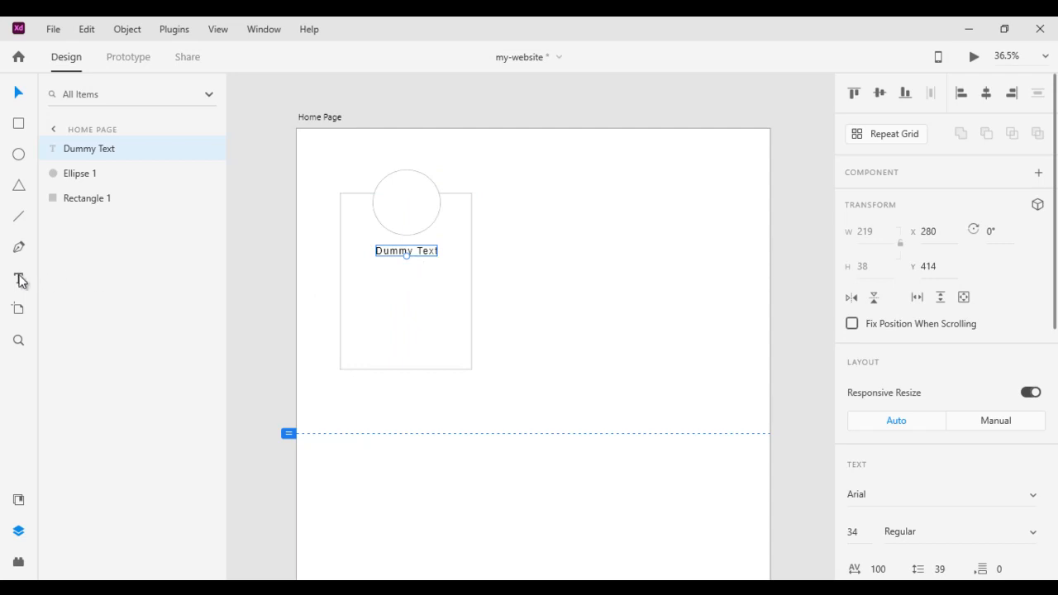
drag(346, 271, 466, 334)
text(af)
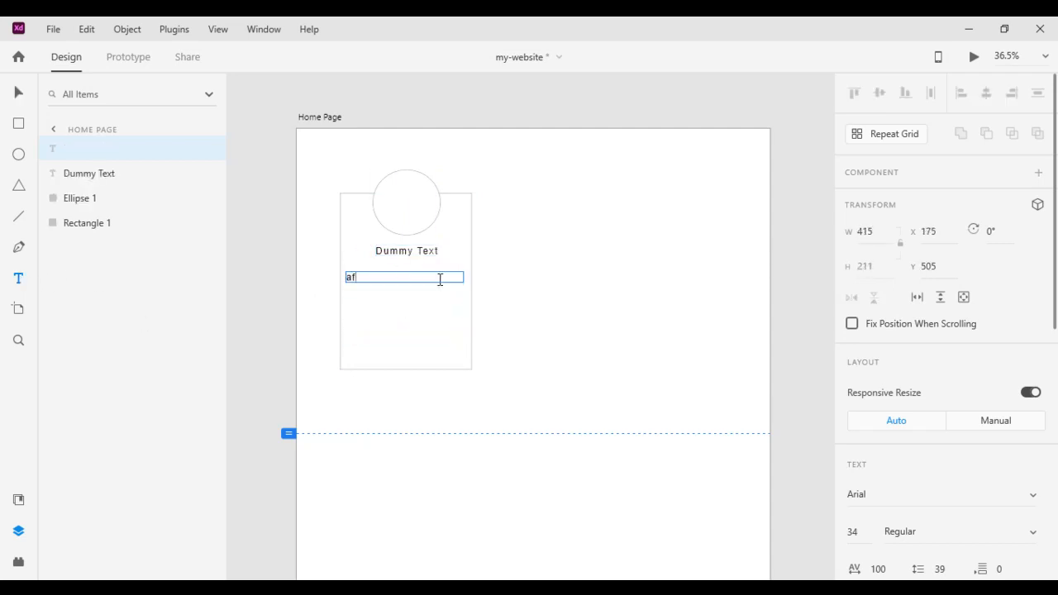
text(asfsafasdfasdfasdfassdfasfasfasdf)
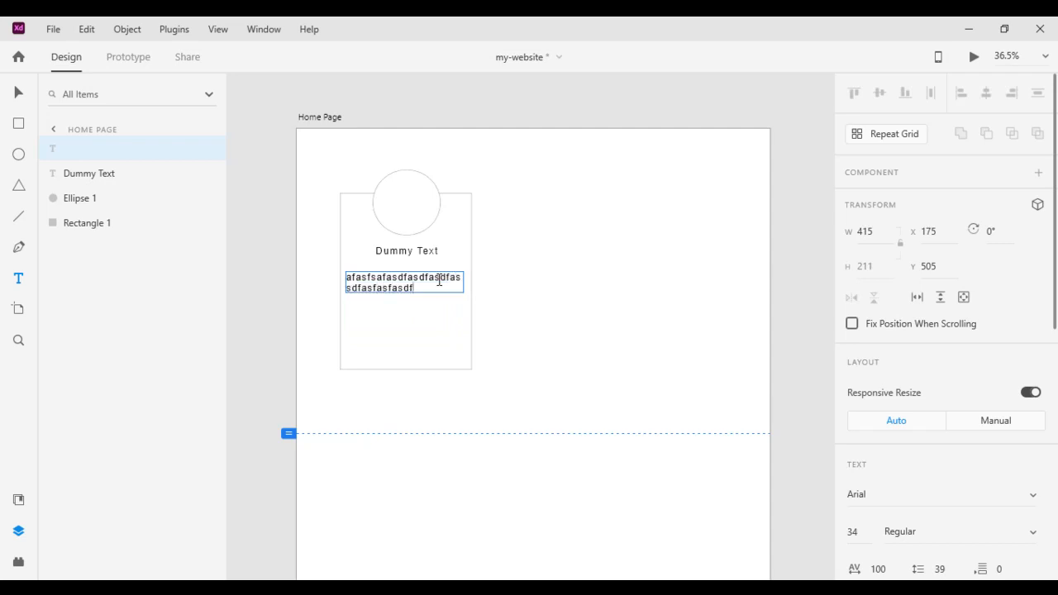
text(adsfasfassdfasdfasfasdfdsafdsaffsadf)
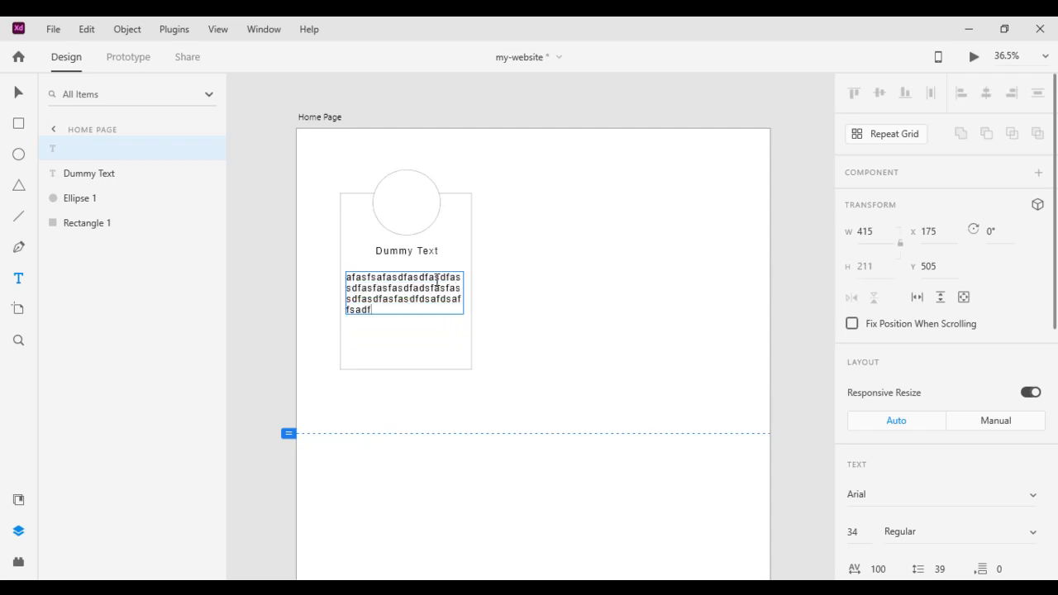
text(asdfsadfsafasdfsaasfdsfdsfafasfd)
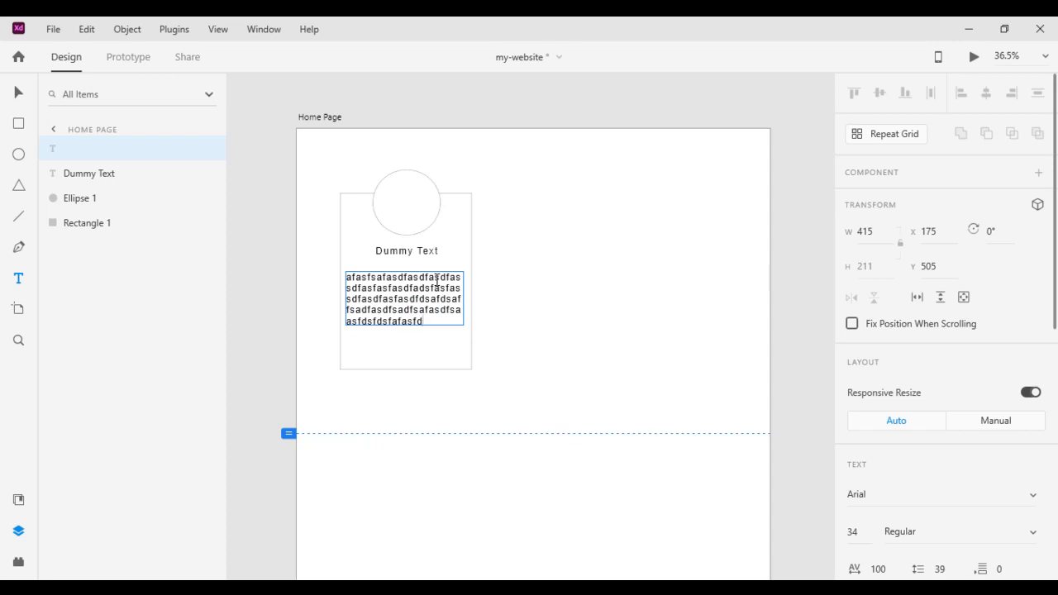
click(18, 92)
click(18, 124)
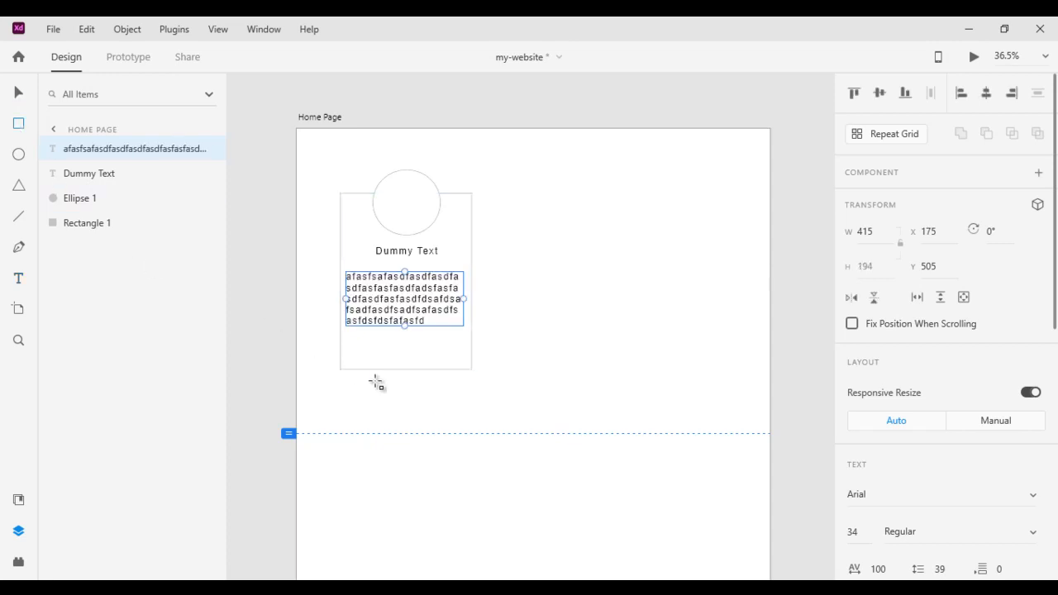
Draw a 274 × 93 button under the paragraph, round its corners to 68, and select the whole card
drag(380, 336, 459, 365)
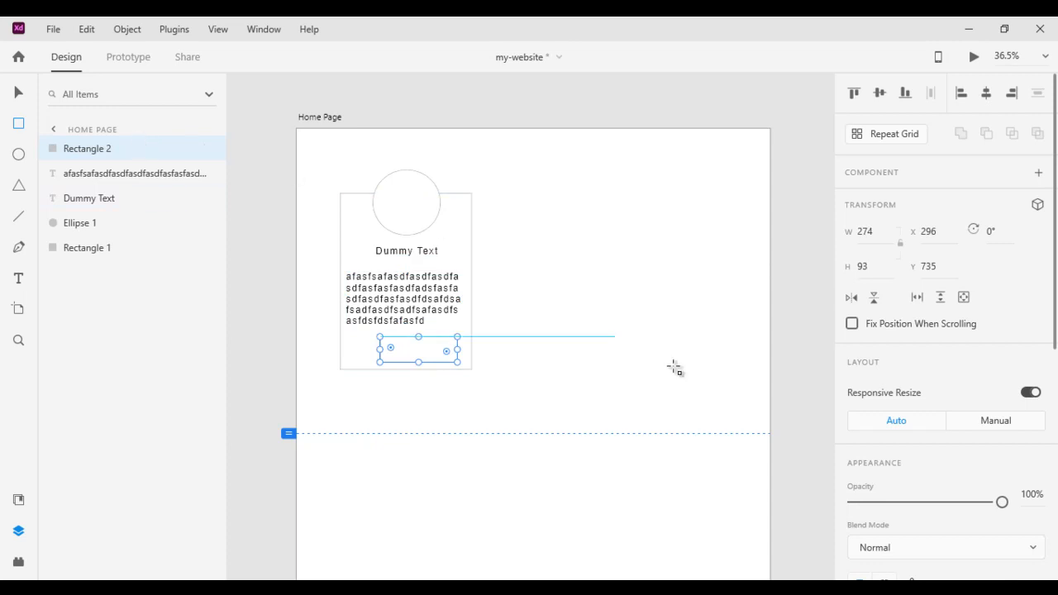
scroll(973, 477, down, 3)
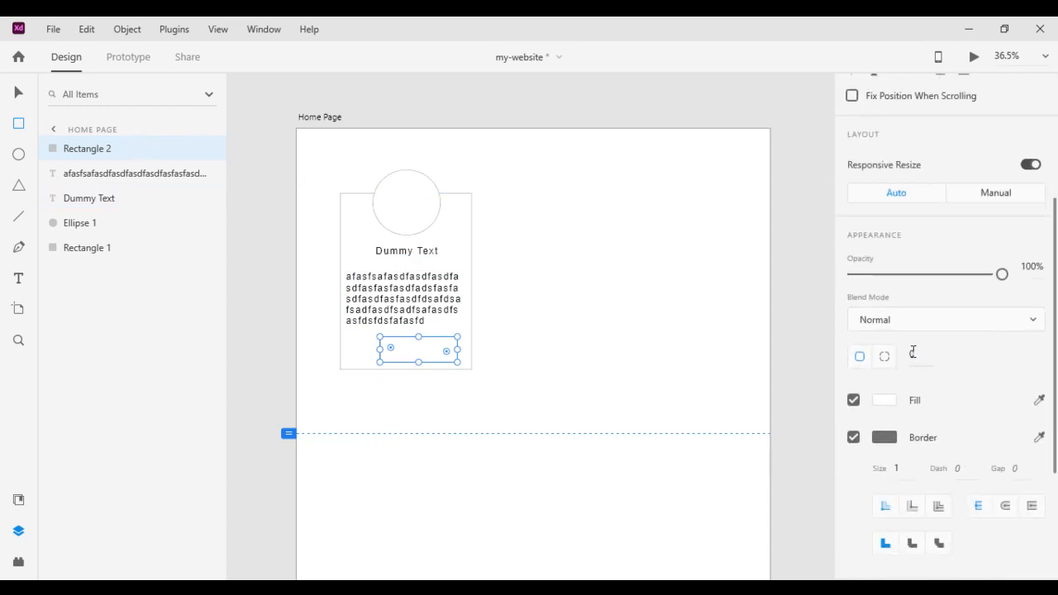
drag(913, 353, 895, 248)
drag(872, 156, 852, 80)
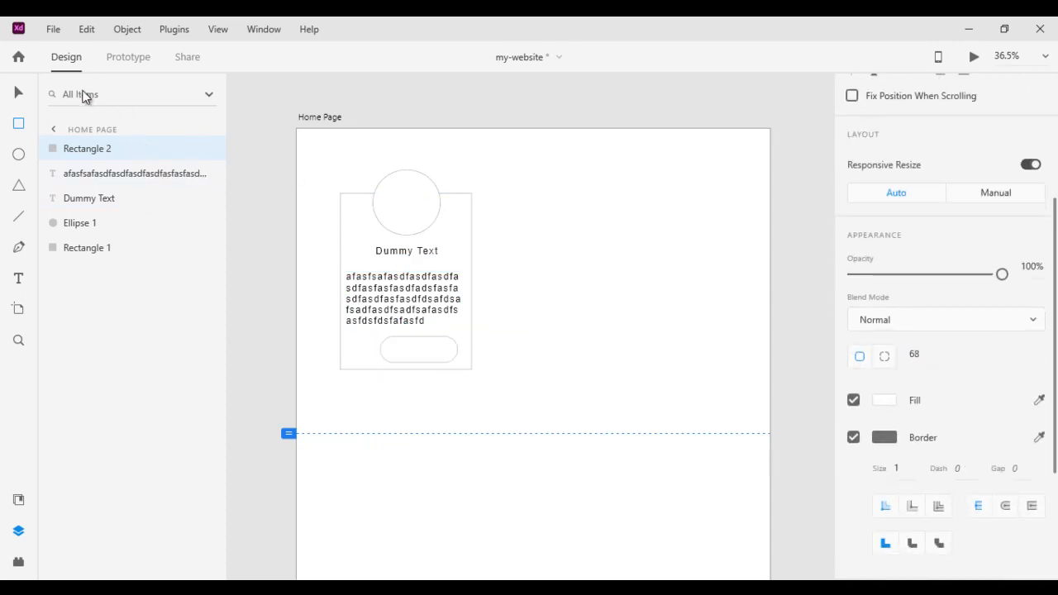
click(21, 91)
drag(325, 169, 483, 379)
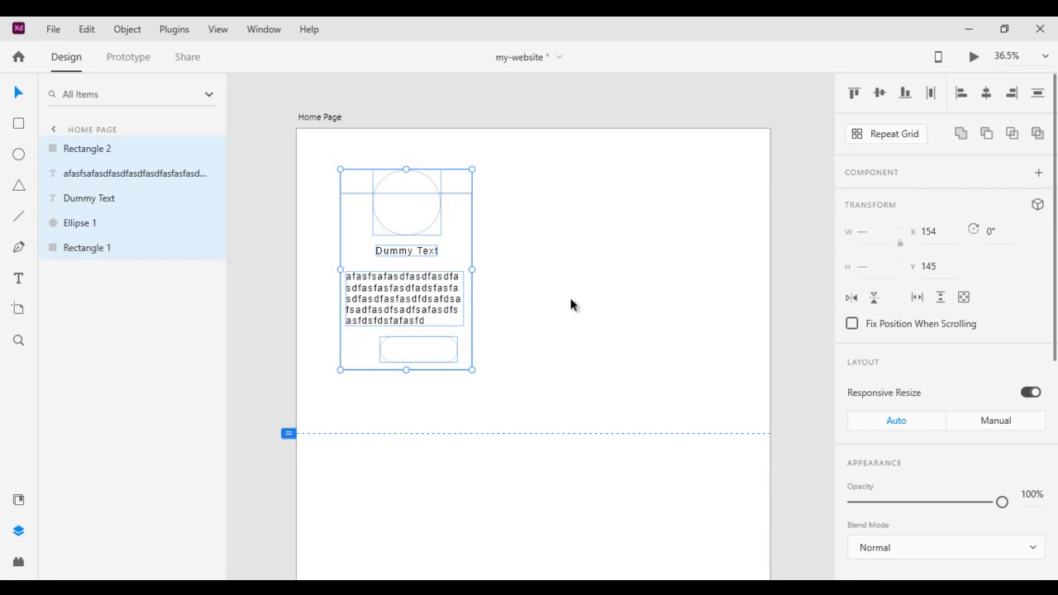
Group the card's parts, nudge it toward the top-left, and make it a repeat grid
key(ctrl+g)
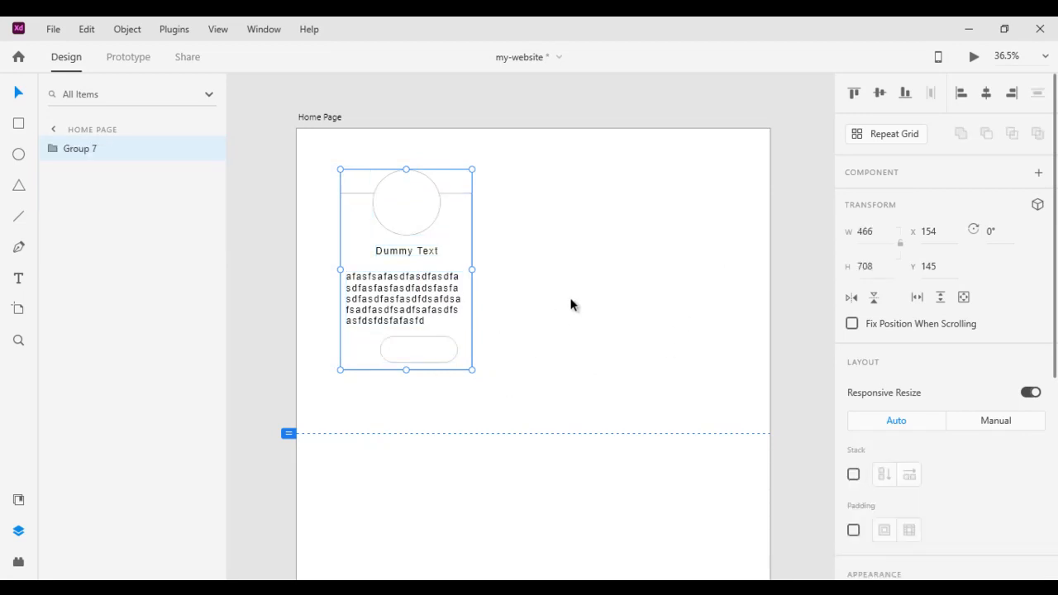
mouse_move(433, 226)
mouse_down()
mouse_move(419, 245)
mouse_move(421, 213)
mouse_up()
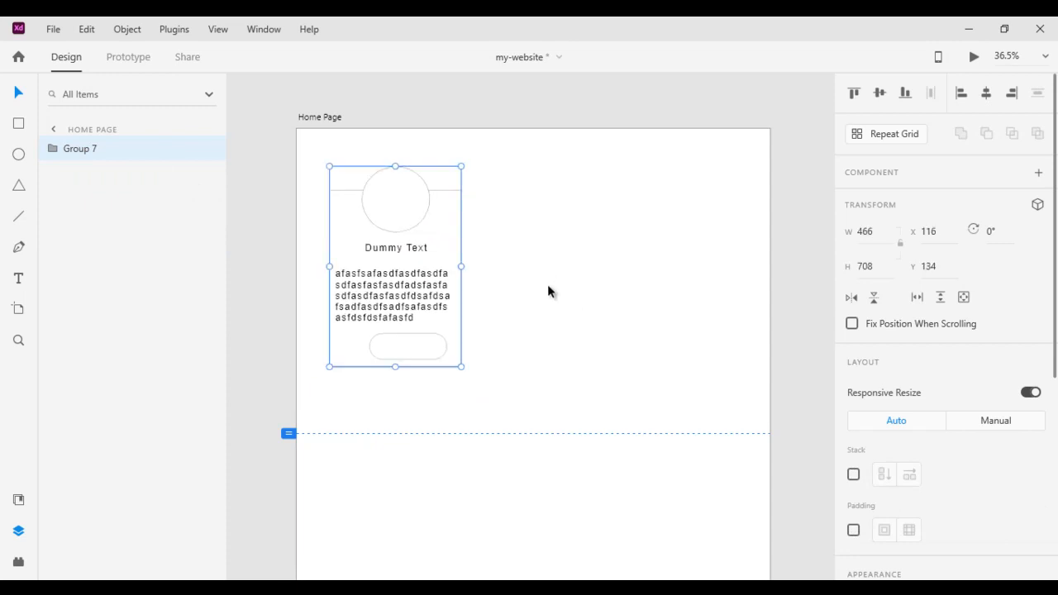
click(900, 135)
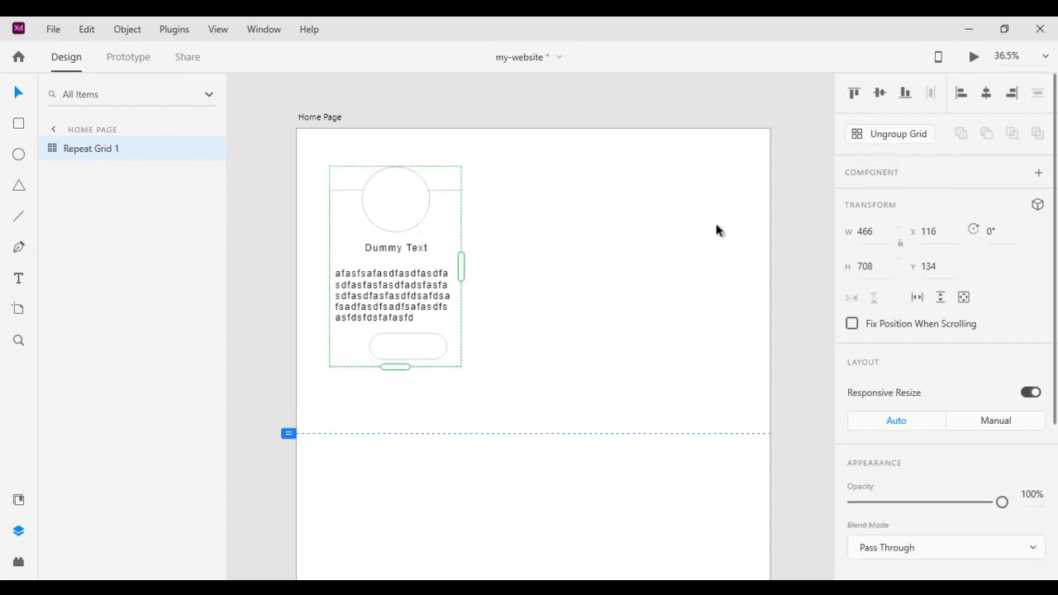
Expand the card grid to three columns by two rows and widen the column and row spacing
drag(461, 260, 736, 269)
drag(538, 367, 552, 549)
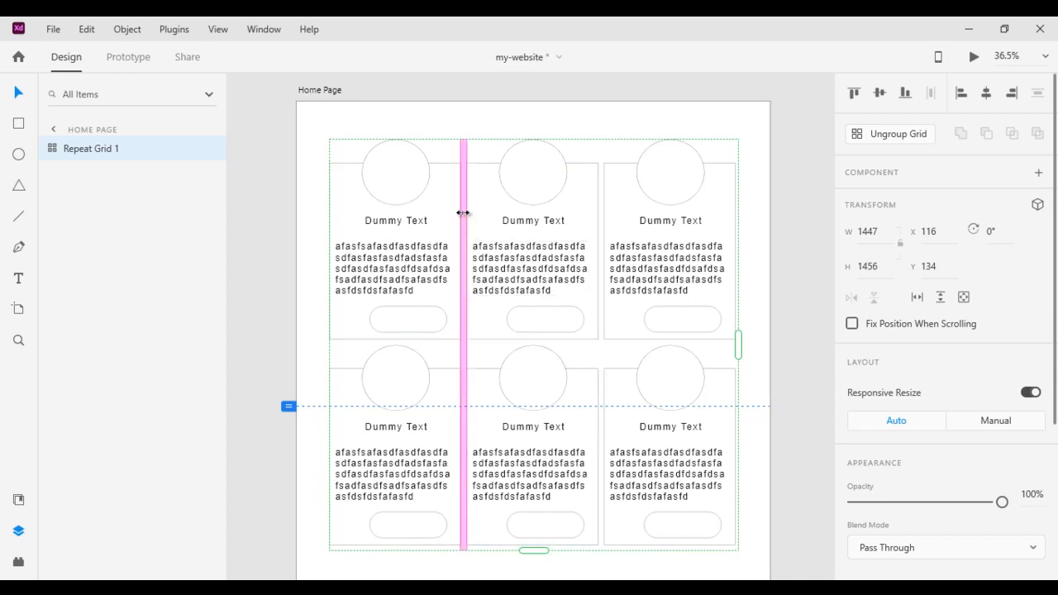
drag(462, 210, 476, 217)
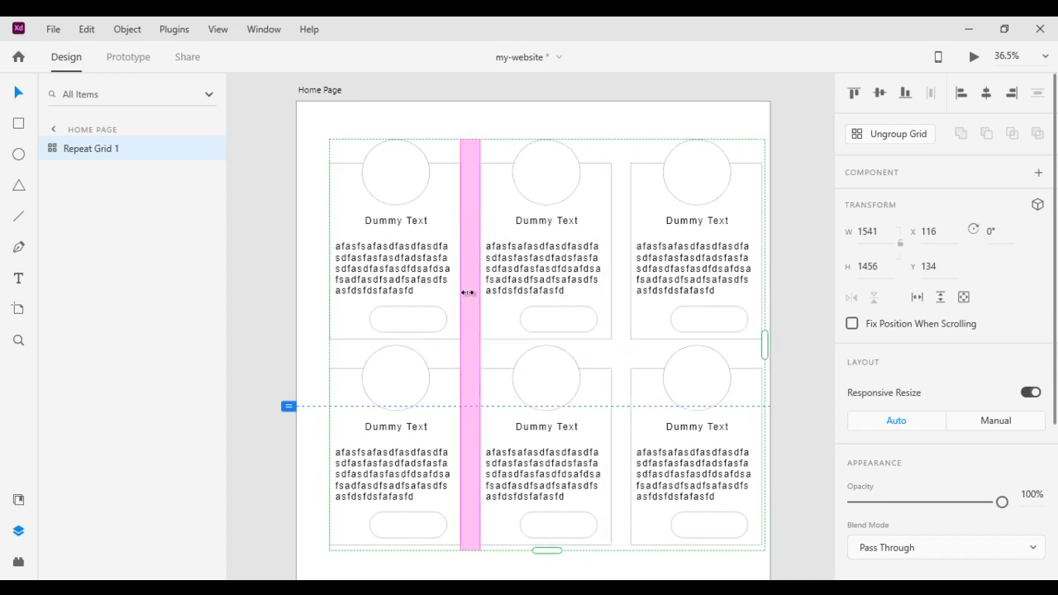
drag(440, 345, 439, 373)
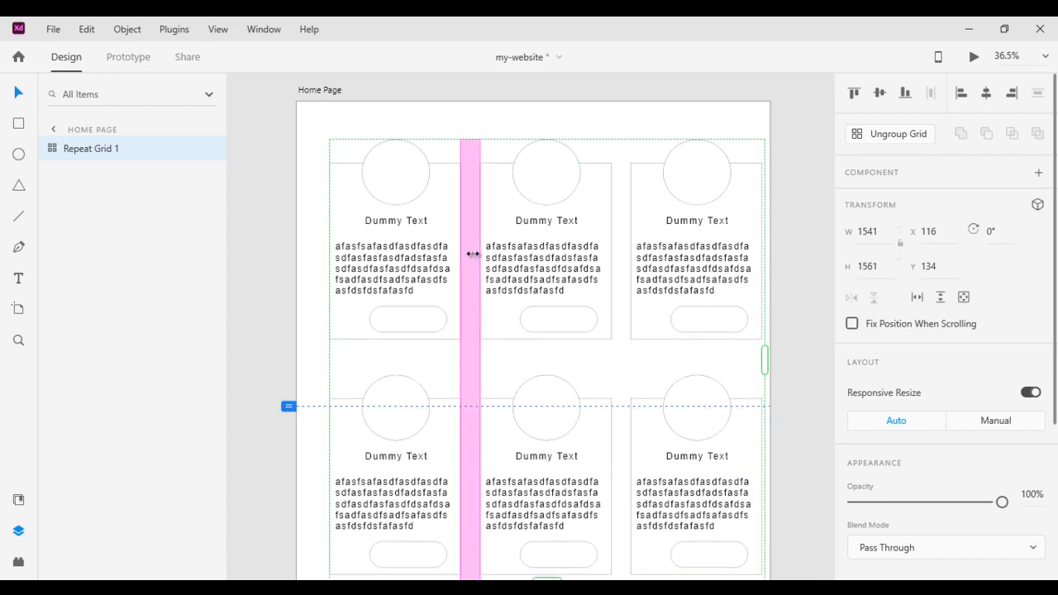
drag(473, 235, 467, 237)
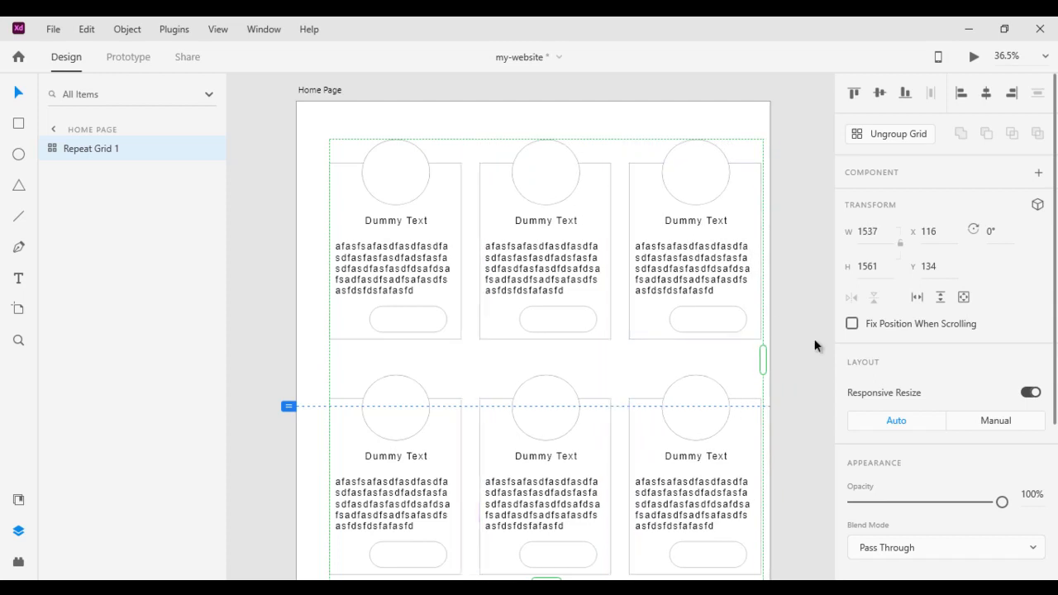
click(815, 347)
Nudge the card grid up-left, test a red #FF0000 circle fill, then revert the circles to white #FFFFFF
drag(564, 239, 559, 233)
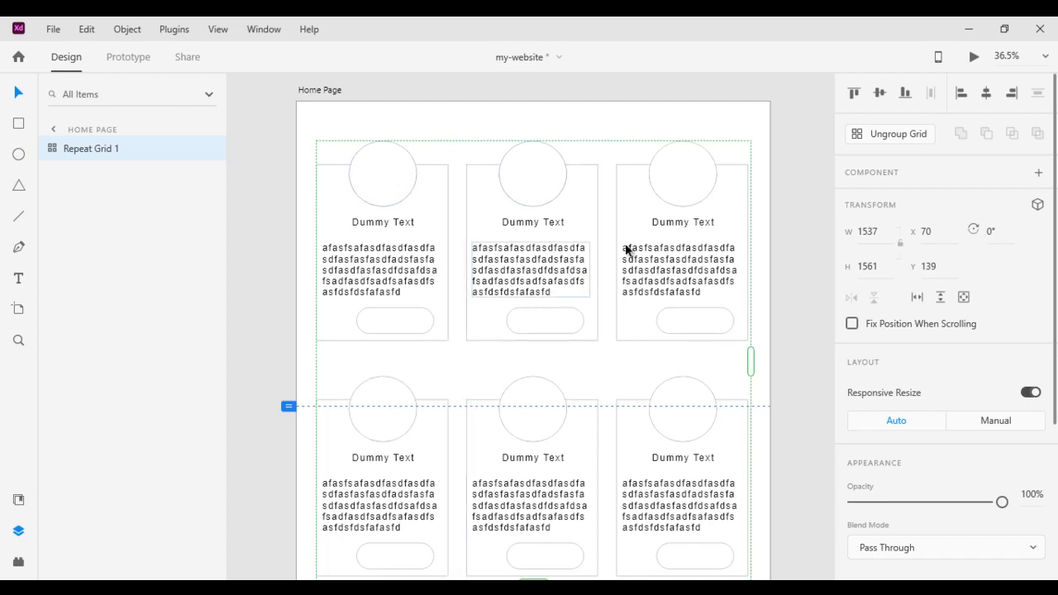
double_click(389, 177)
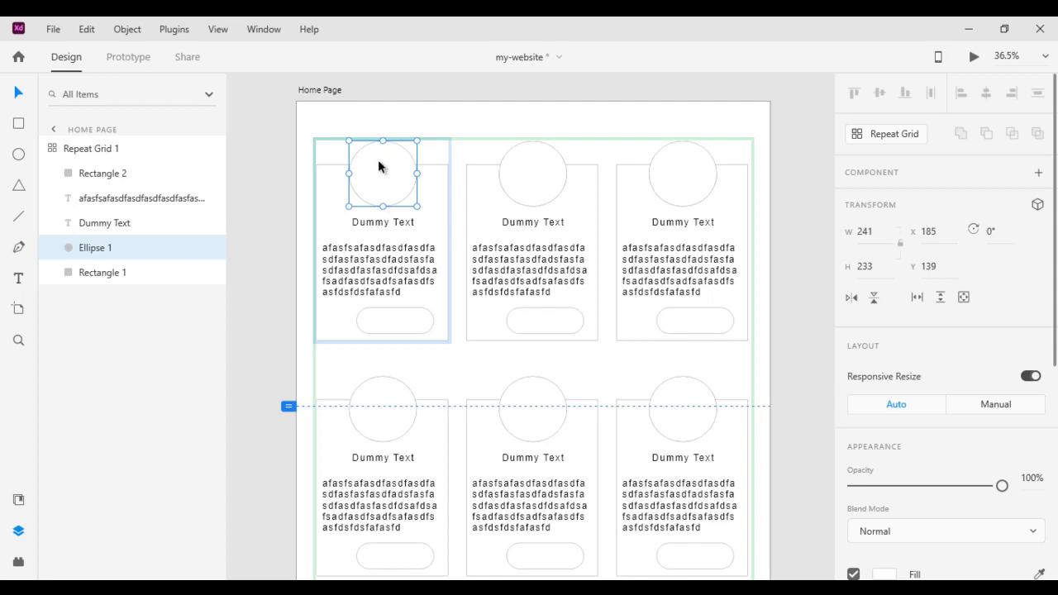
click(886, 574)
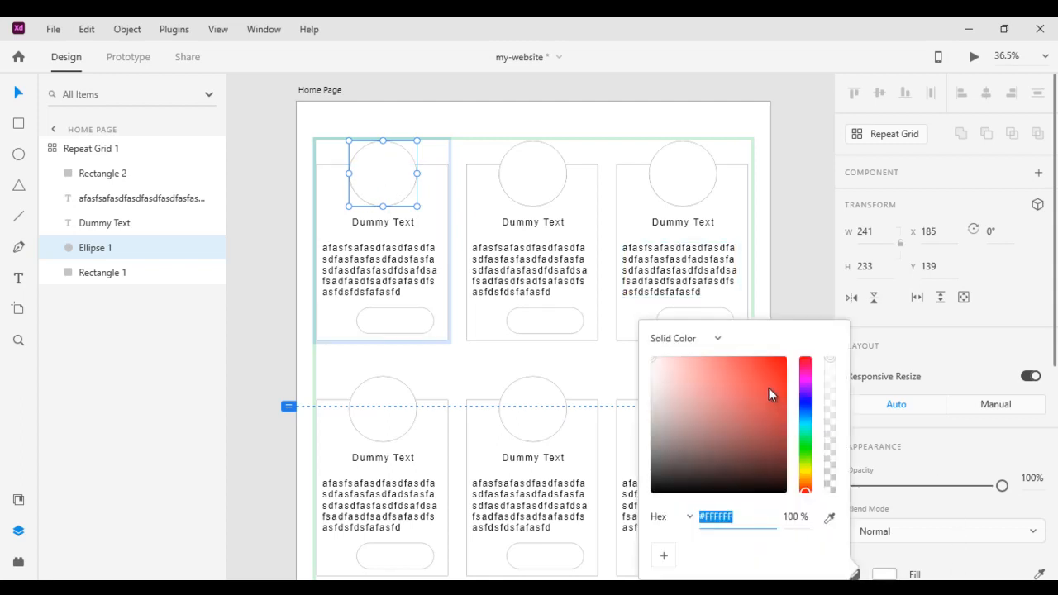
drag(771, 395, 796, 361)
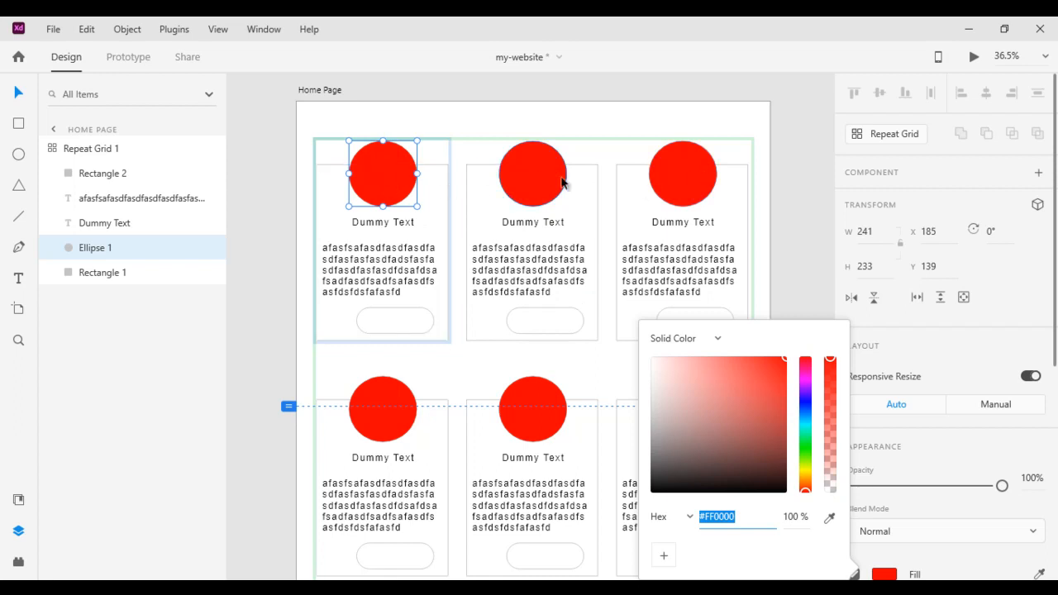
drag(723, 378, 595, 329)
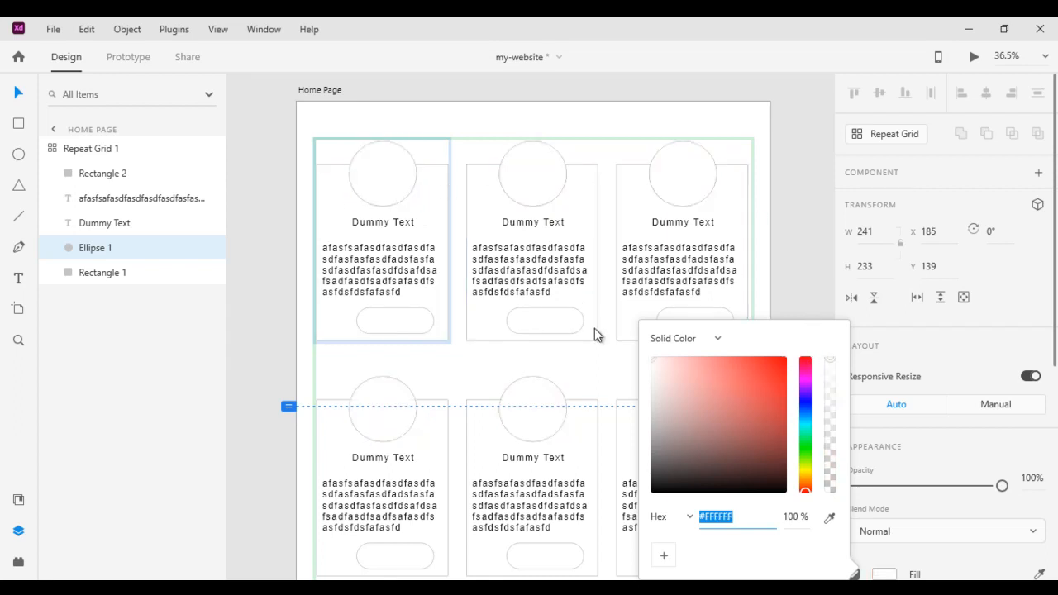
click(805, 274)
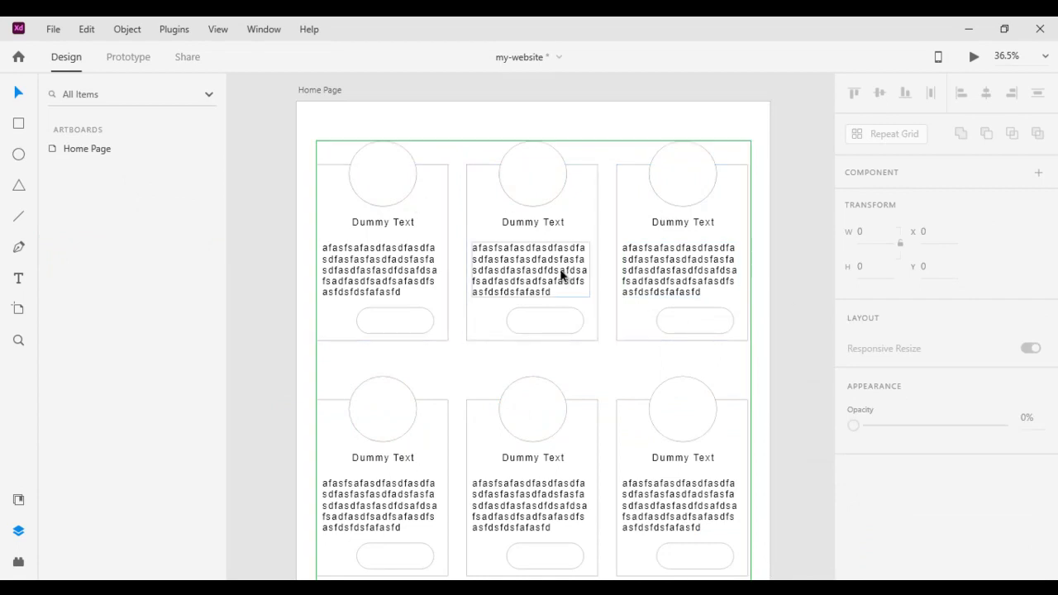
click(388, 212)
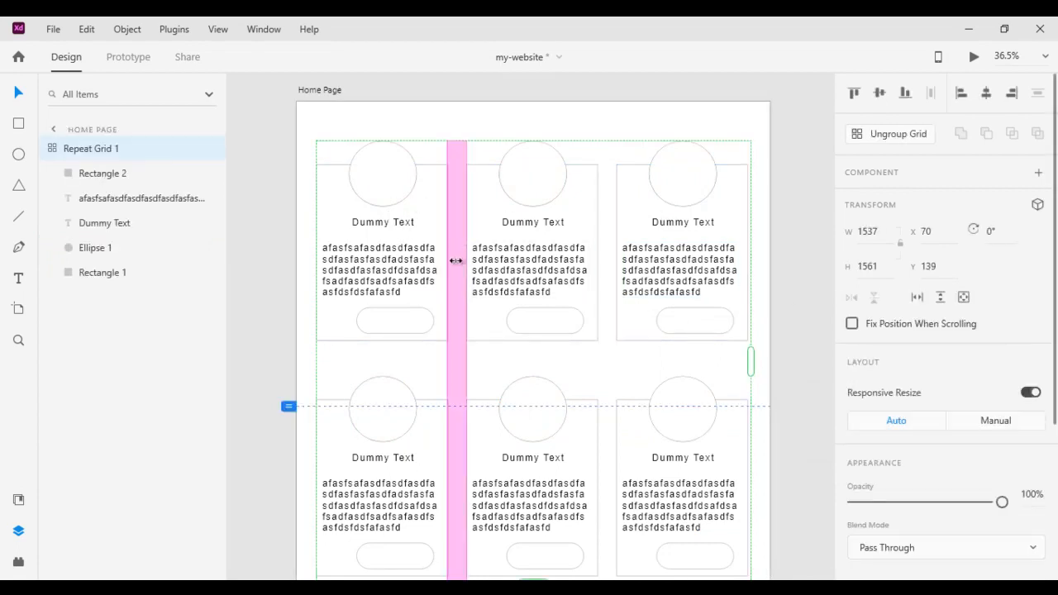
Ungroup the grid into six separate cards and fill the first card's circle red
click(909, 136)
click(787, 237)
click(408, 219)
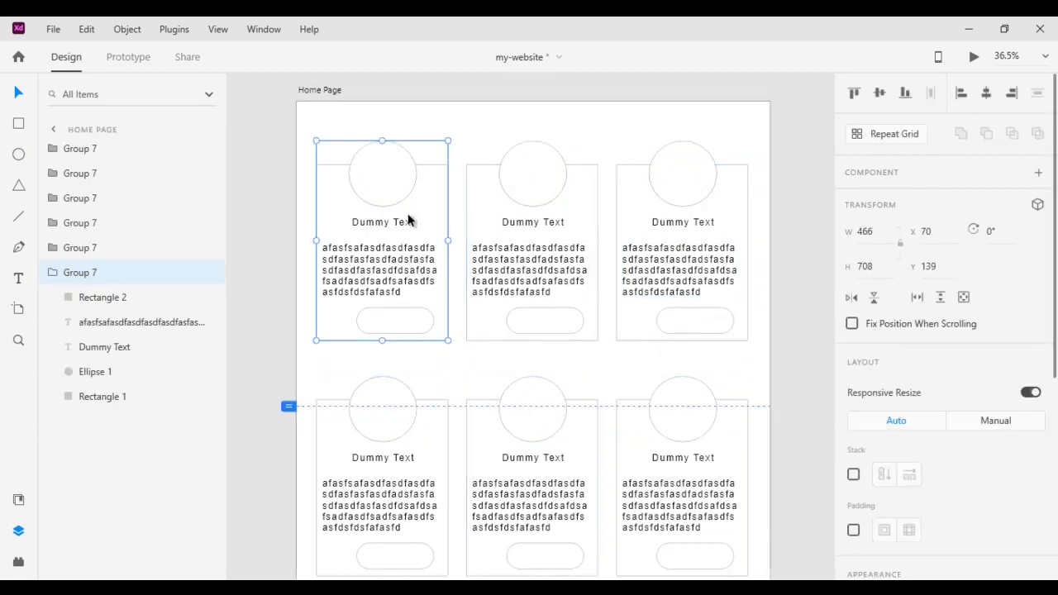
double_click(388, 175)
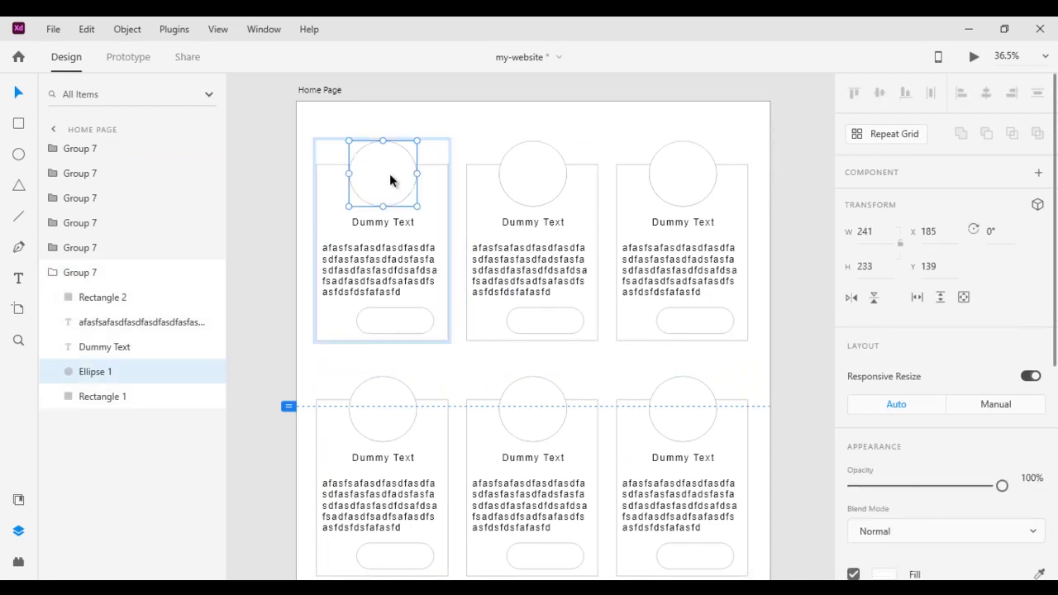
click(883, 573)
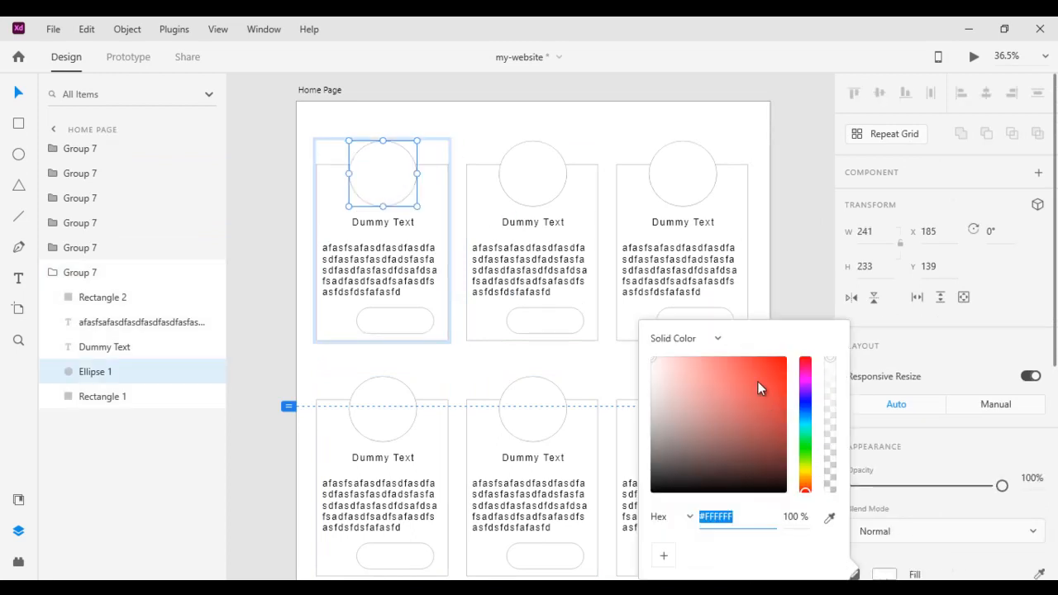
click(758, 385)
Fill the second card's circle bright green
click(543, 196)
double_click(544, 182)
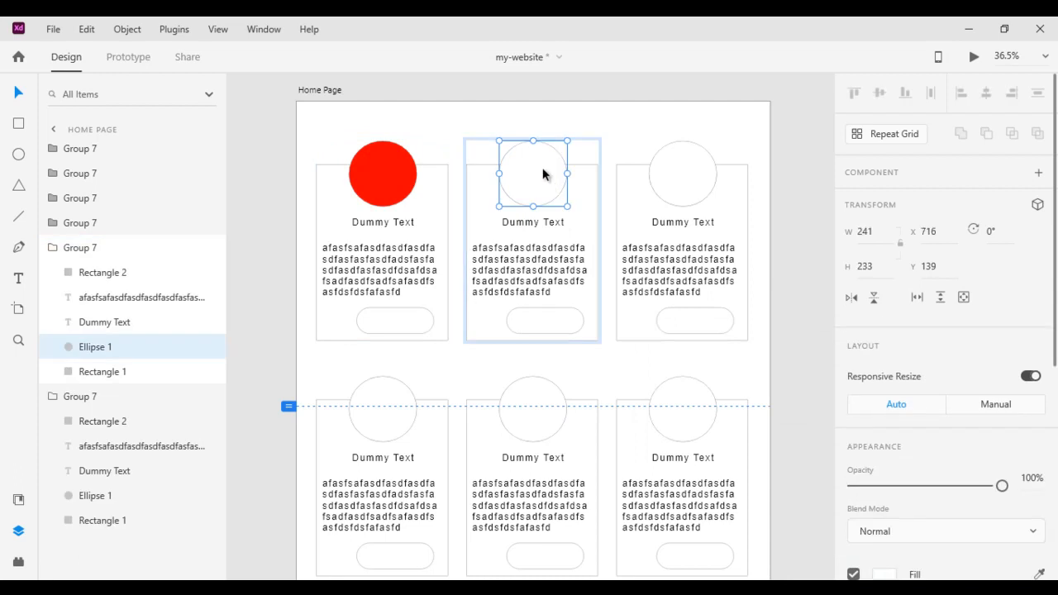
click(885, 576)
click(804, 440)
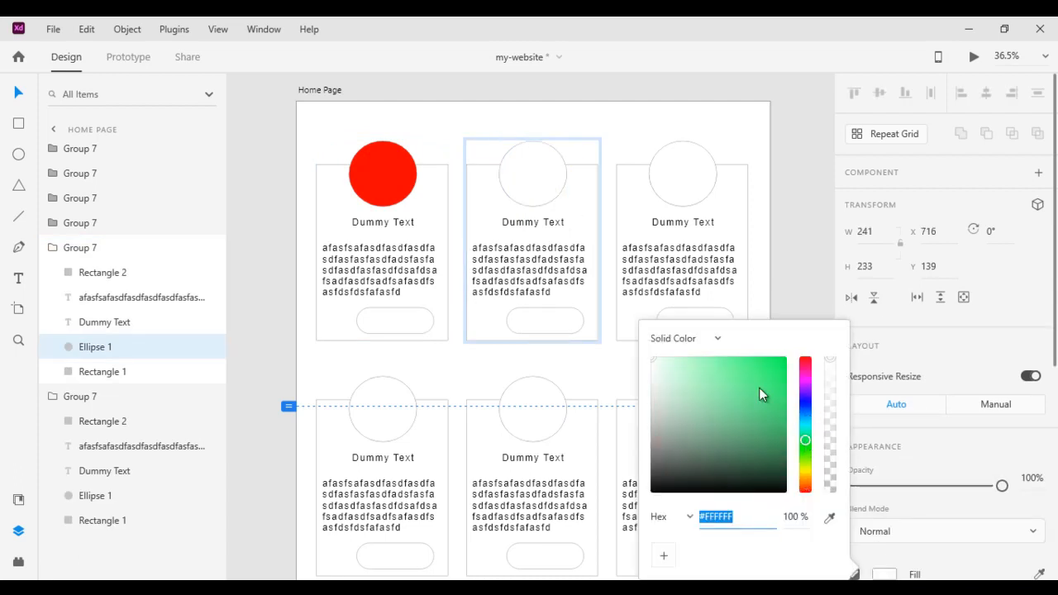
drag(760, 386, 785, 375)
Fill the third card's circle blue, leaving the bottom-row circles white
click(701, 185)
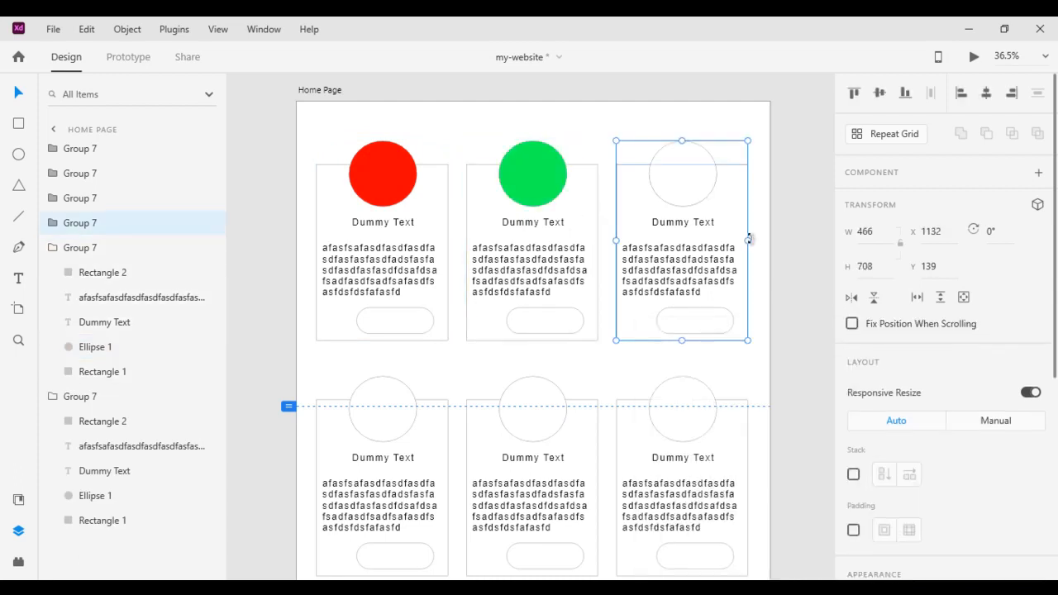
double_click(684, 170)
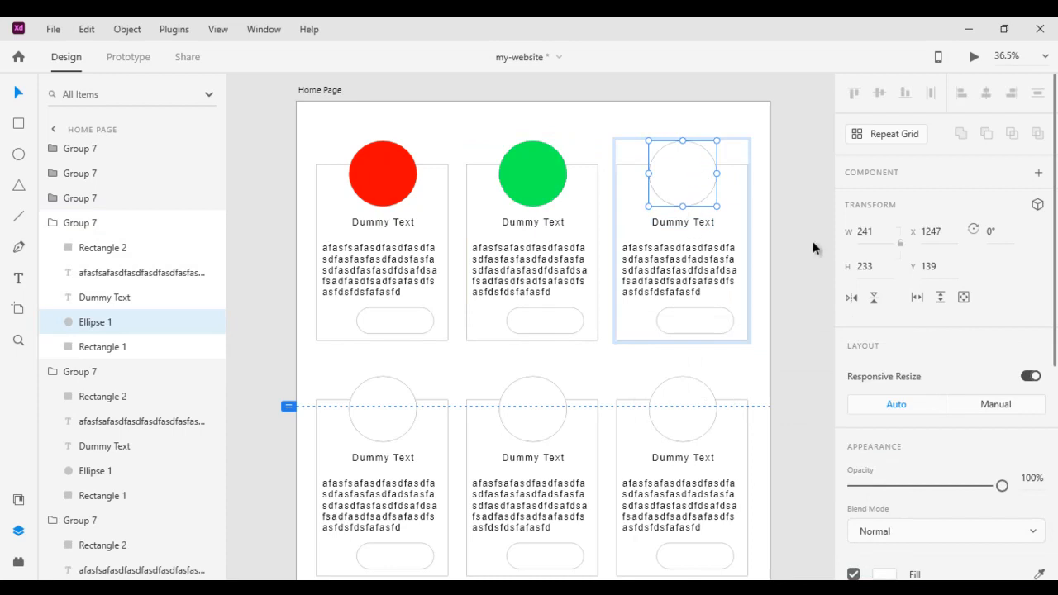
scroll(890, 496, down, 3)
click(887, 424)
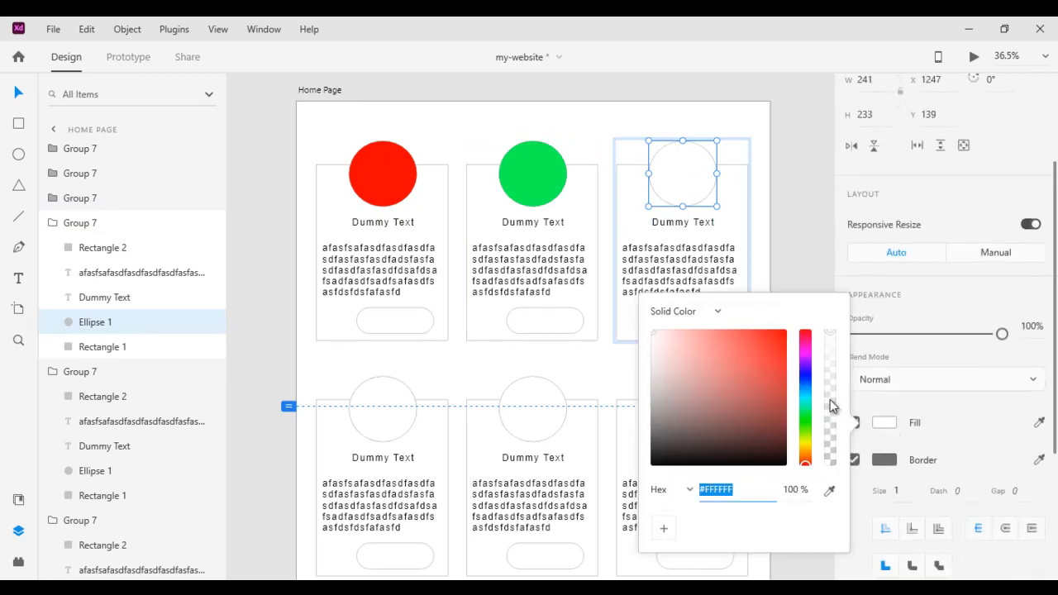
drag(808, 378, 815, 319)
click(814, 242)
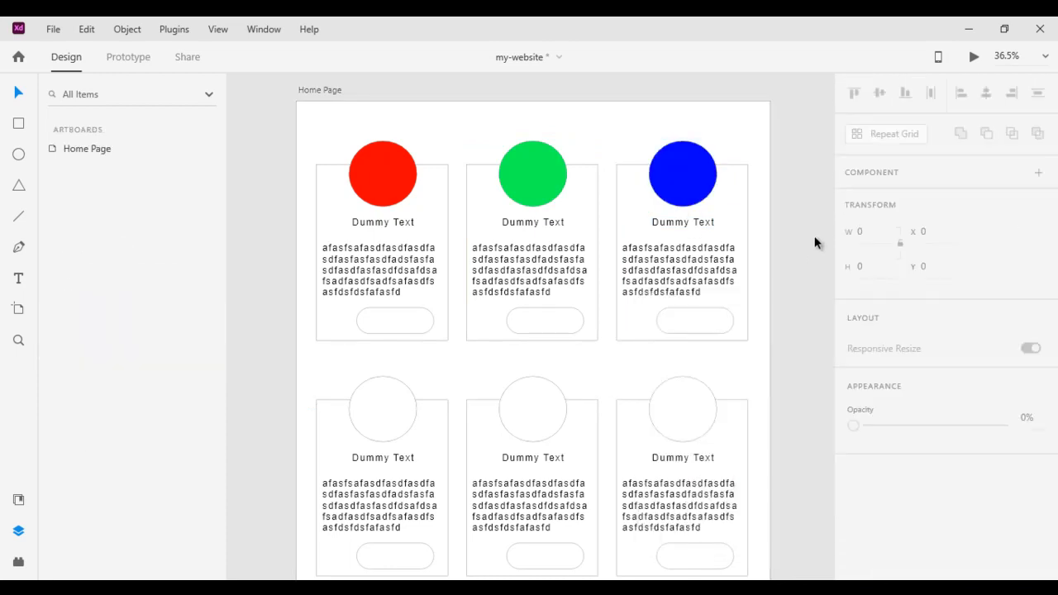